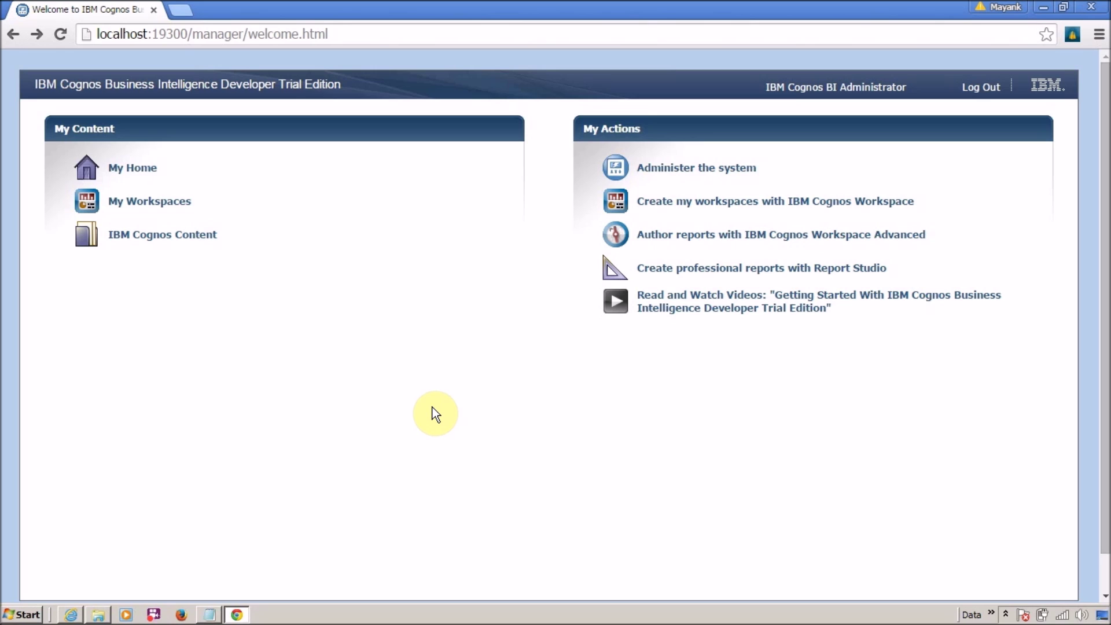
Show Public Folders in Internet Explorer, decline saving the password, and refresh the page
click(124, 168)
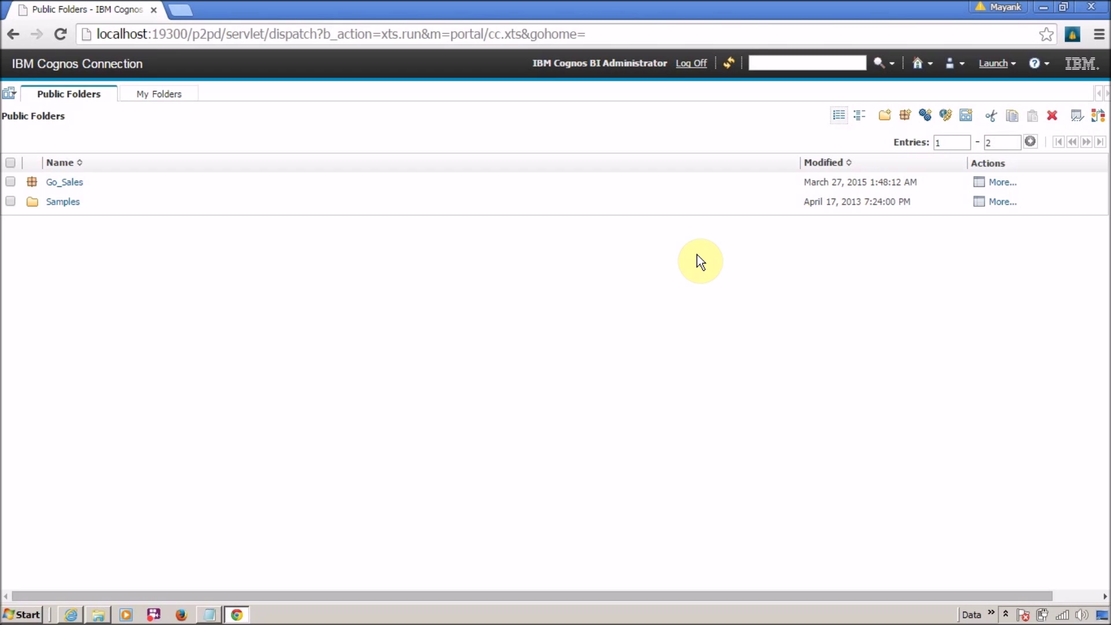
key(alt+Tab)
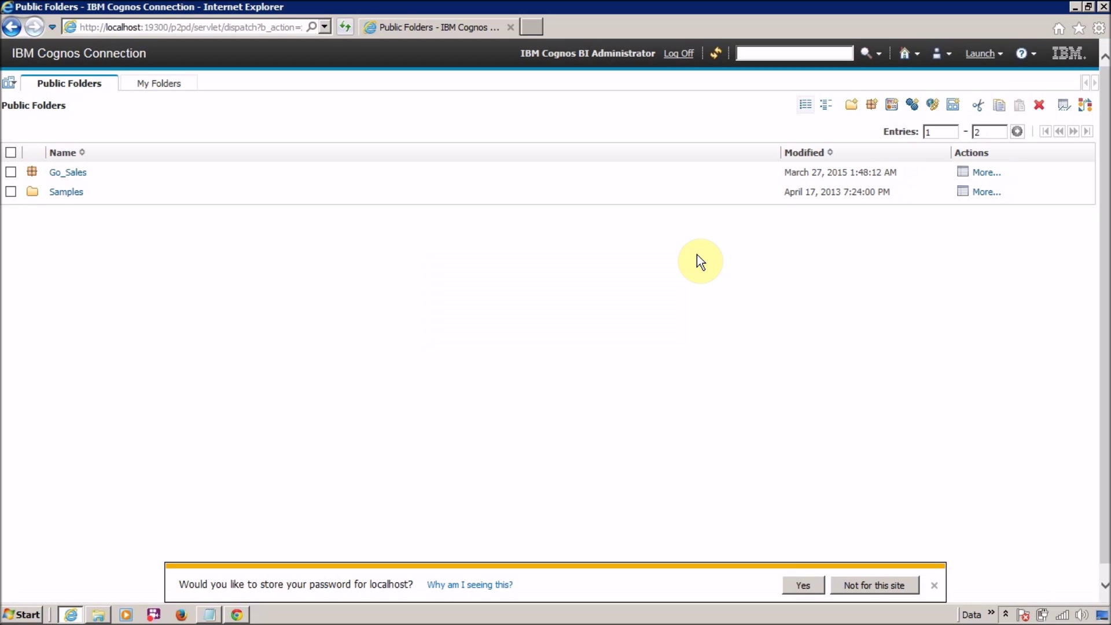
click(934, 585)
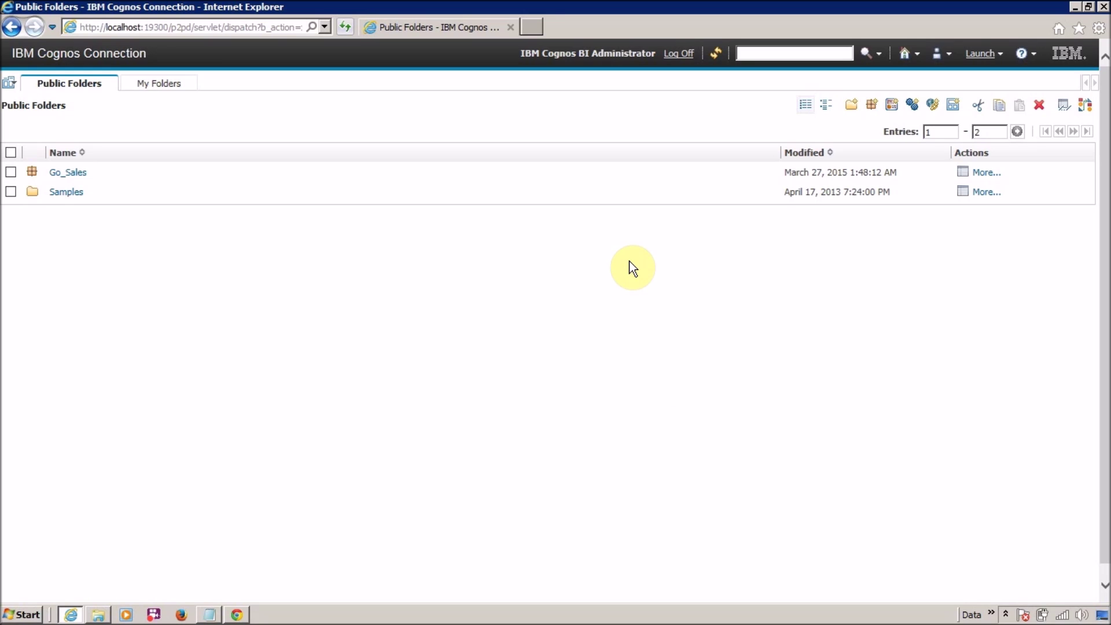
drag(521, 54, 612, 56)
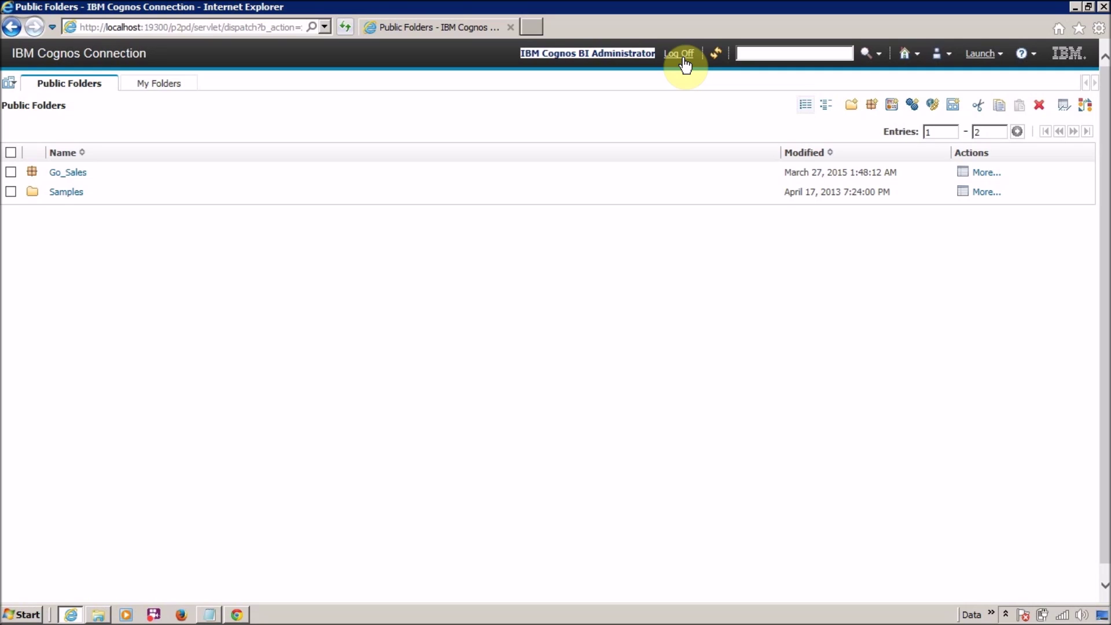
click(718, 55)
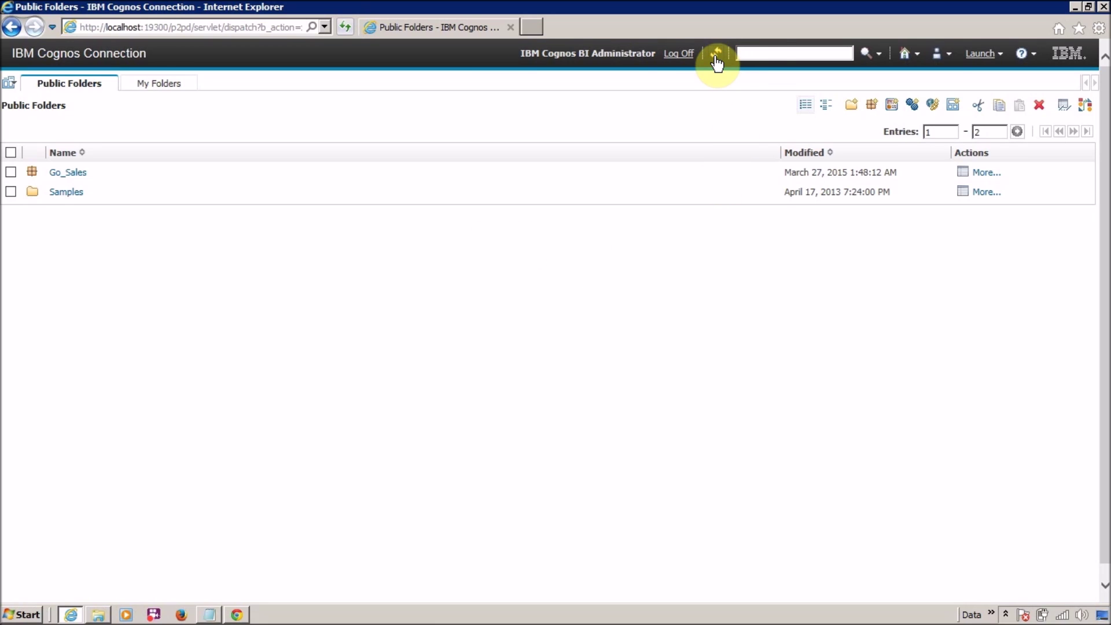
Open the Samples folder in a new browser tab and switch to it
click(836, 47)
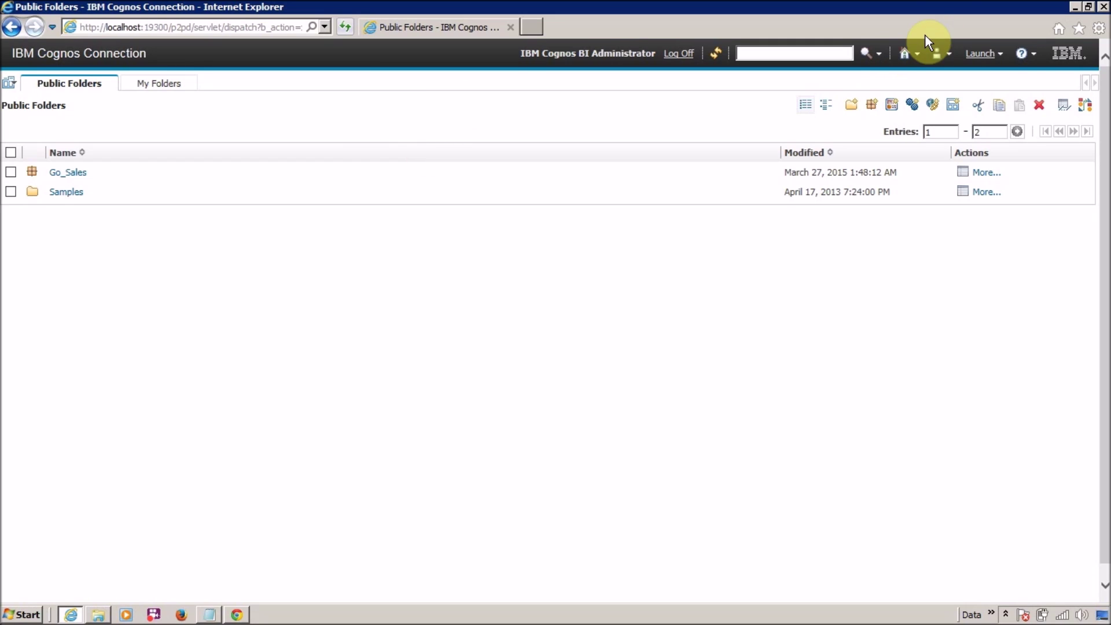
click(913, 58)
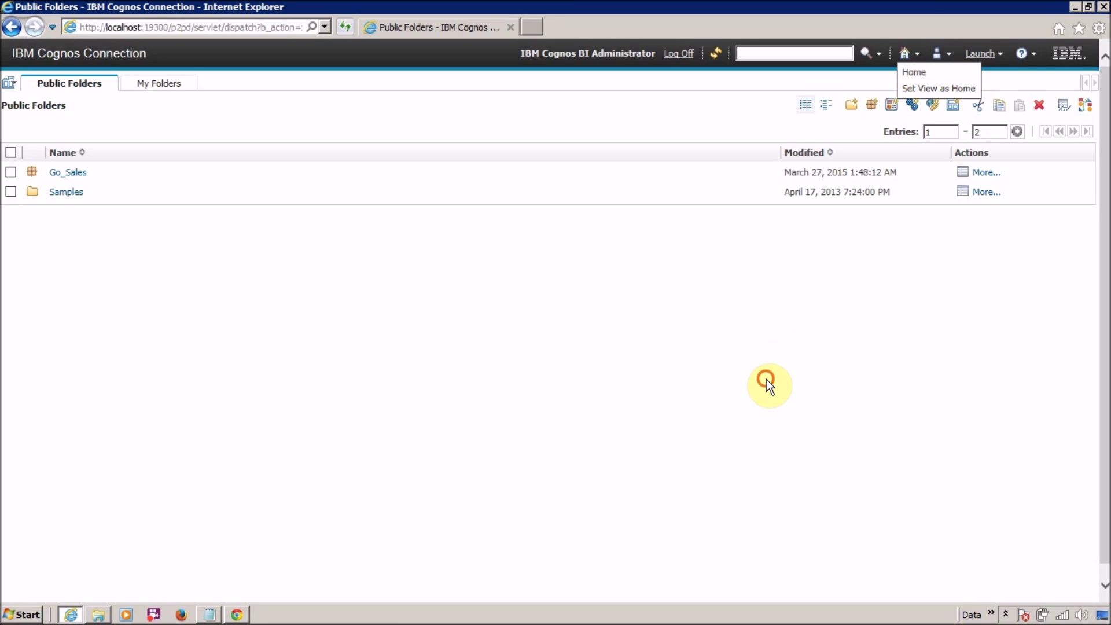
right_click(64, 195)
click(142, 230)
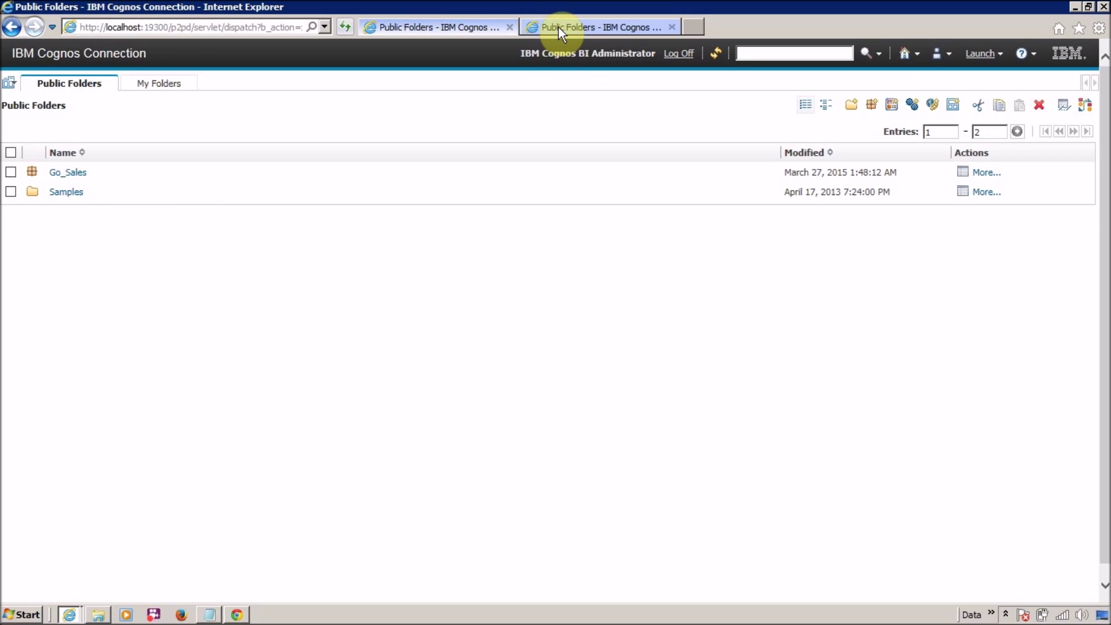
click(558, 26)
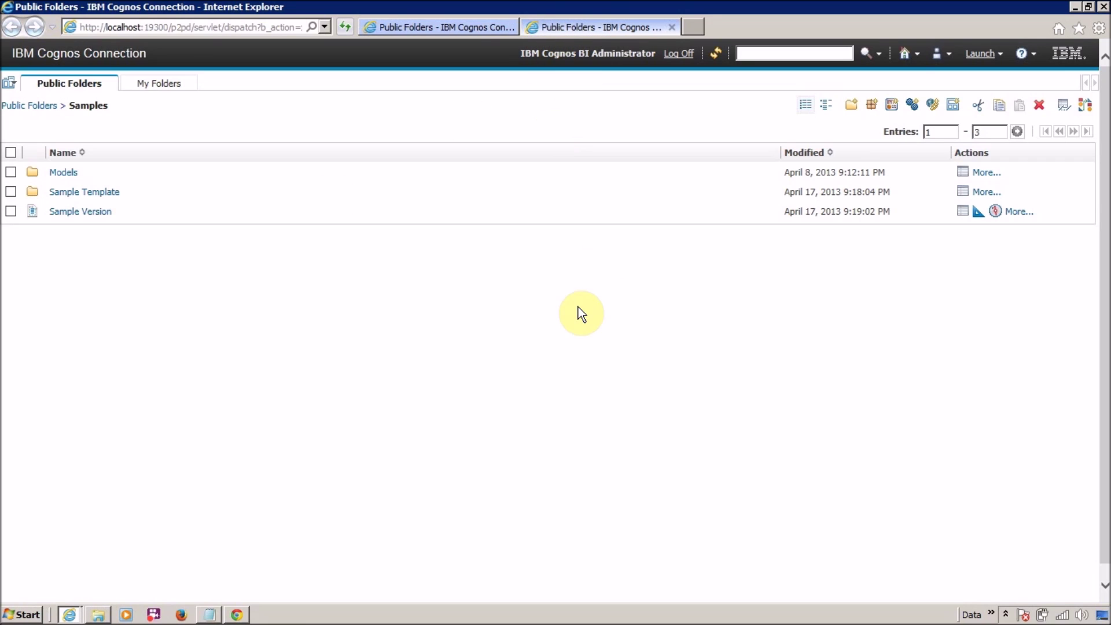
Browse Samples > Sample Template, return to Public Folders, and reopen Samples
click(905, 54)
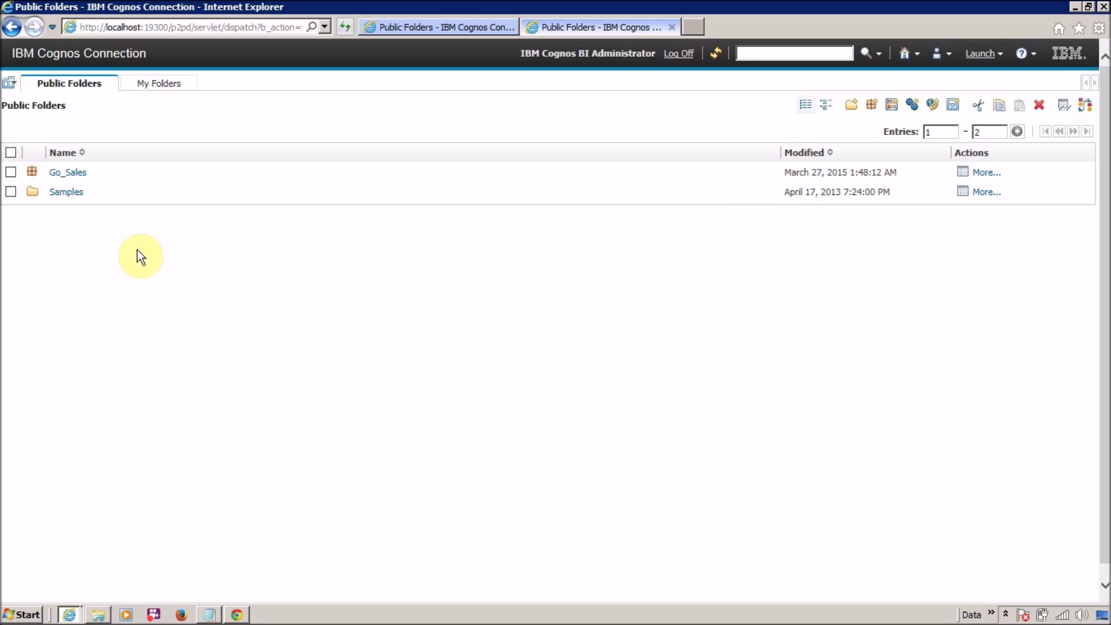
click(69, 192)
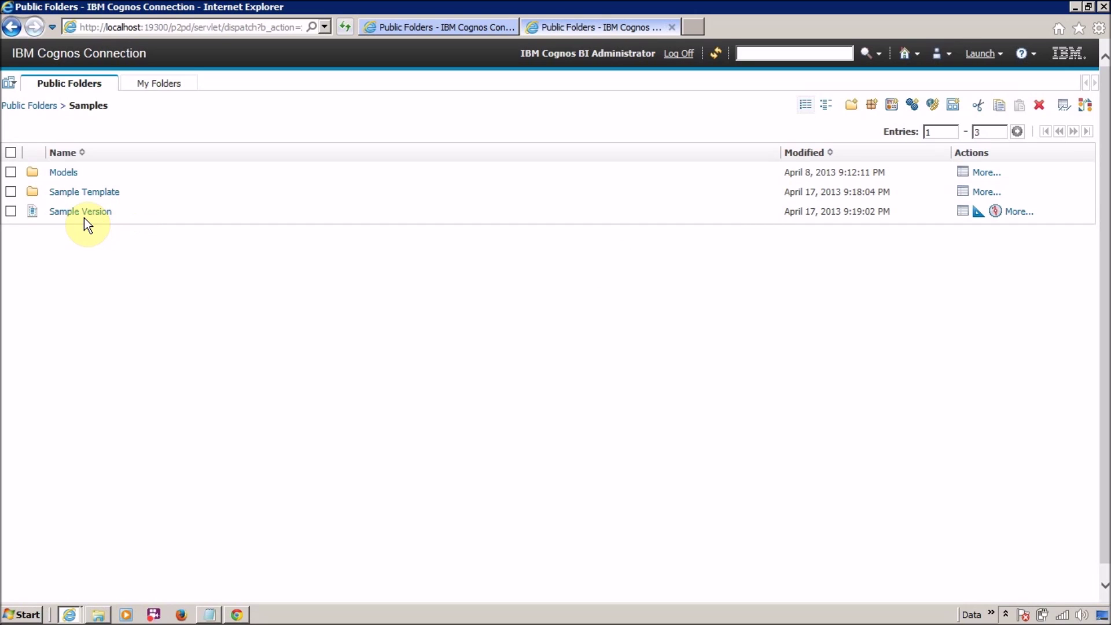
click(85, 193)
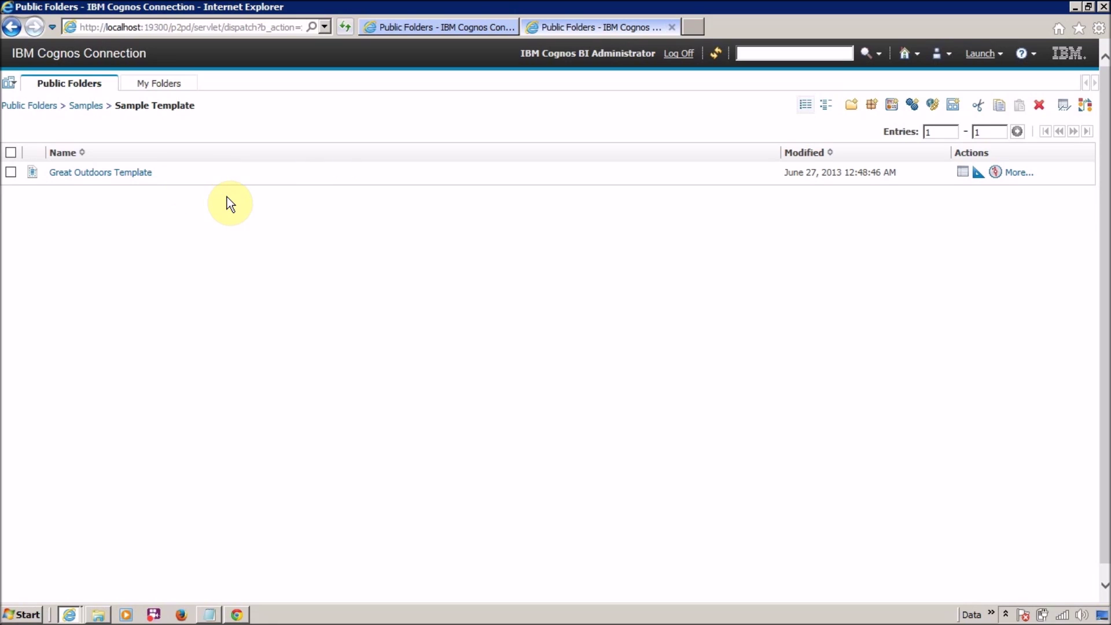
click(906, 57)
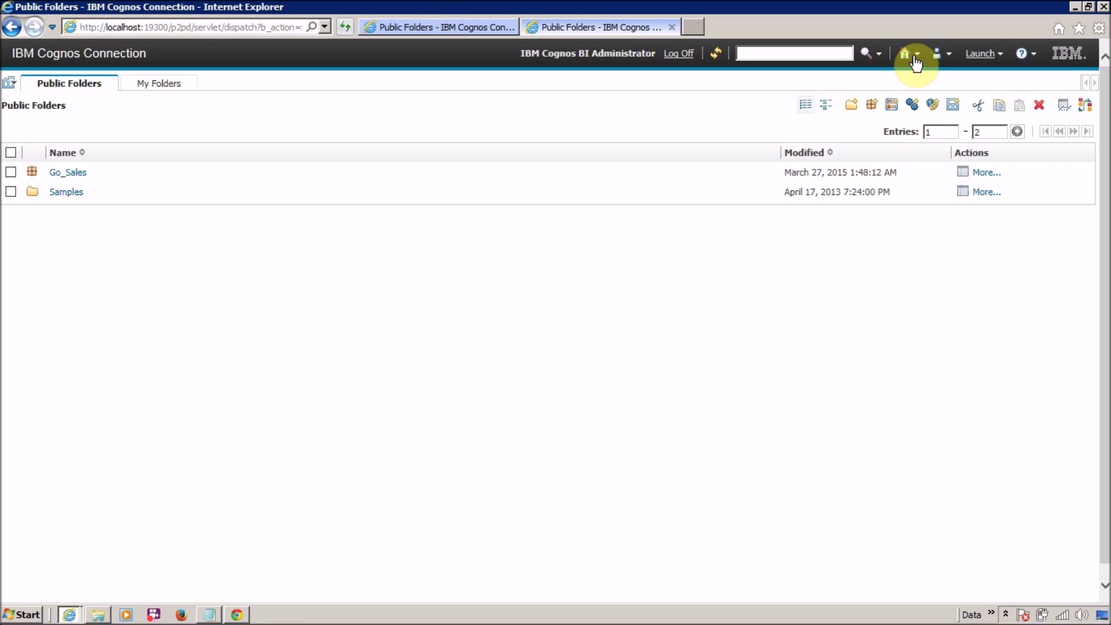
click(68, 192)
Browse the Samples > Models and Interactive Samples folders
click(63, 172)
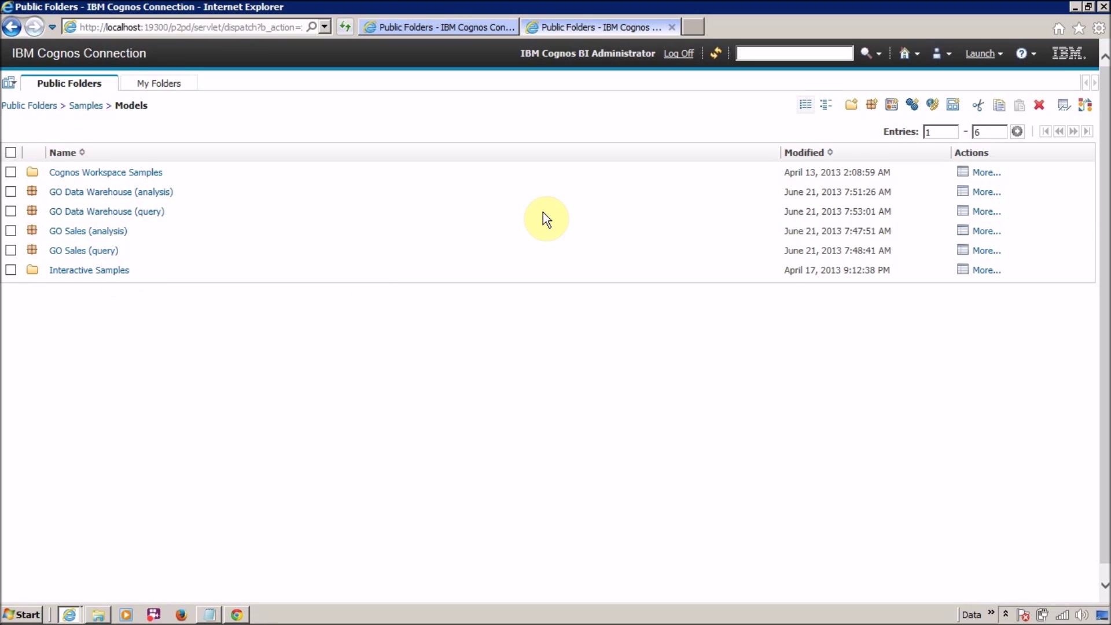
click(916, 54)
click(920, 93)
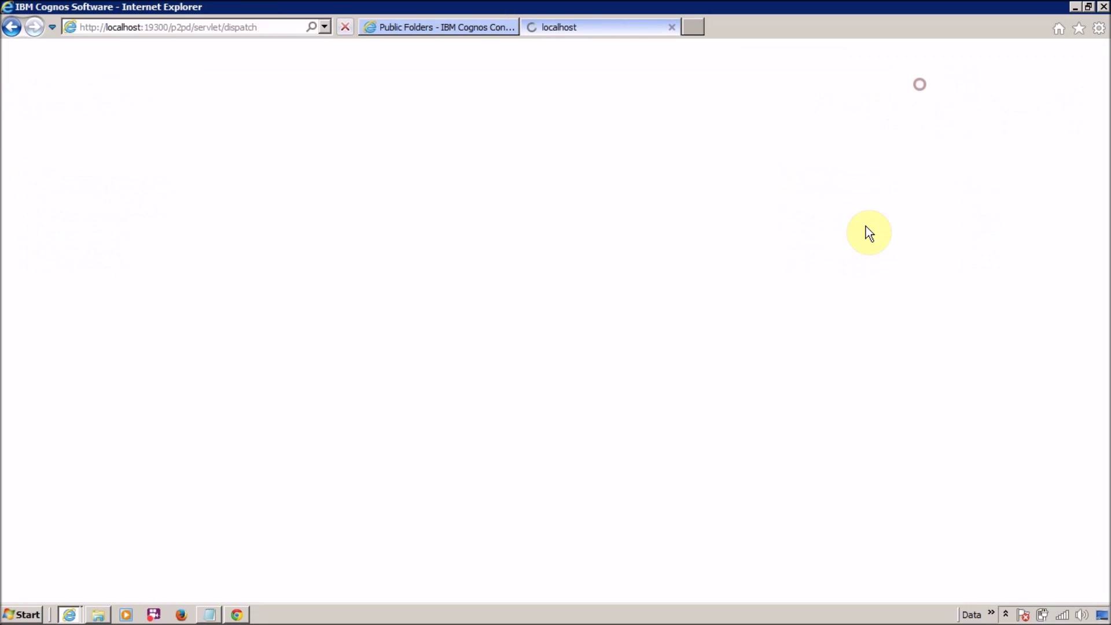
click(84, 269)
click(904, 55)
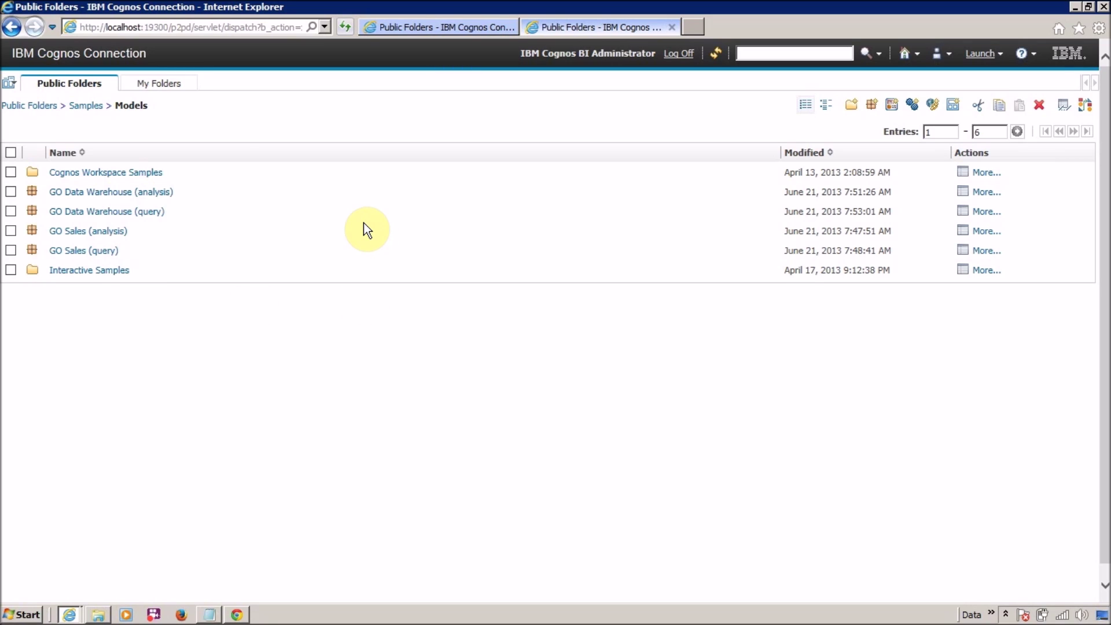
Go up to the Public Folders root and set it as the home view
click(916, 54)
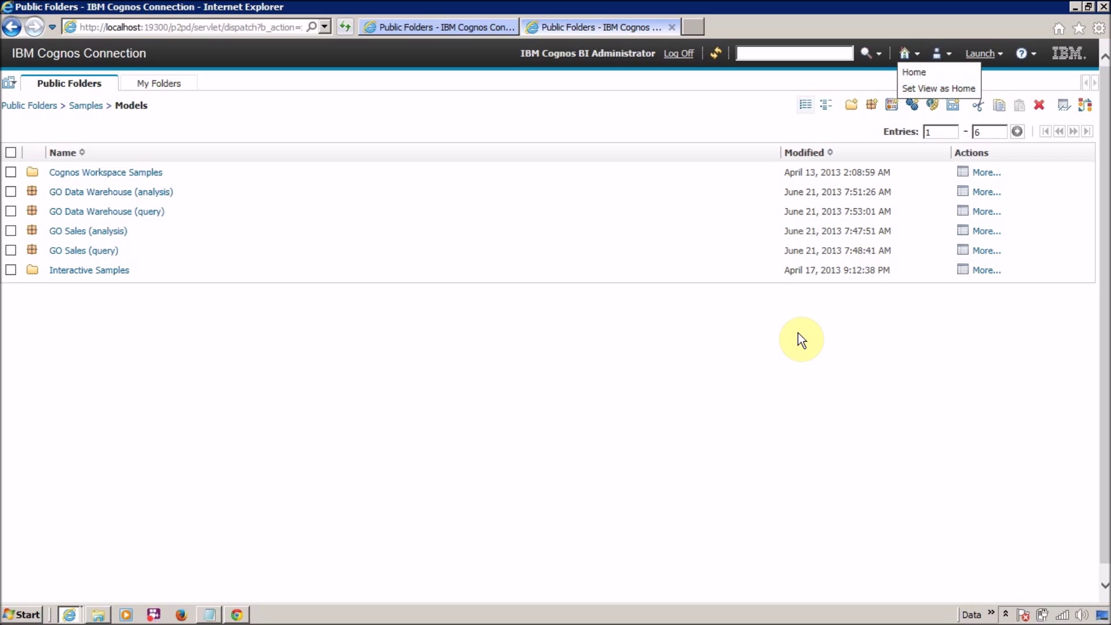
click(804, 317)
click(13, 106)
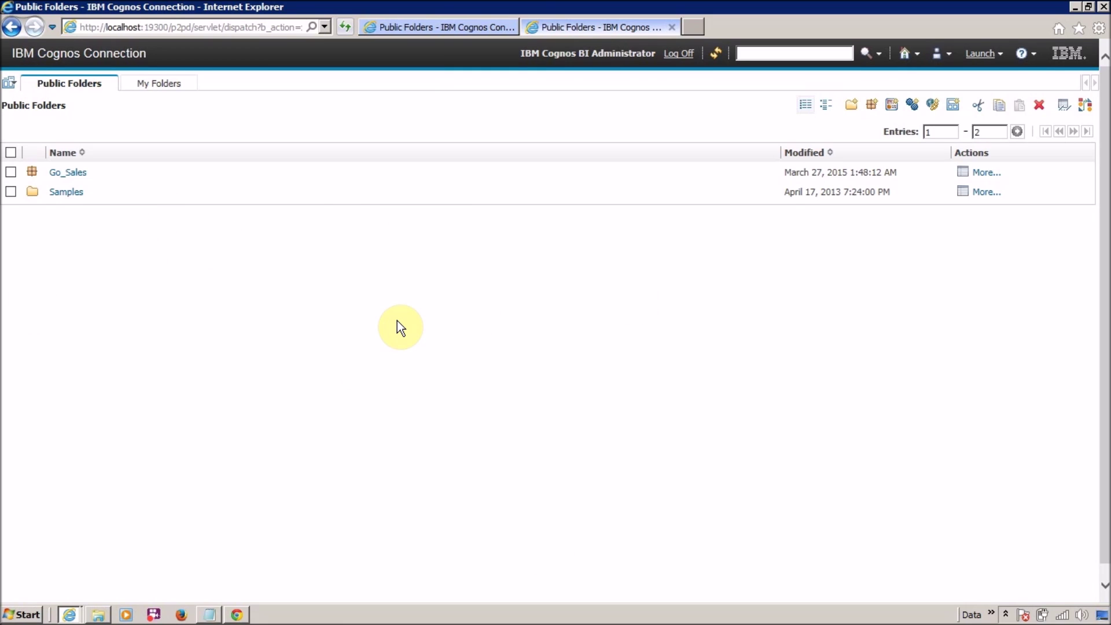
click(913, 55)
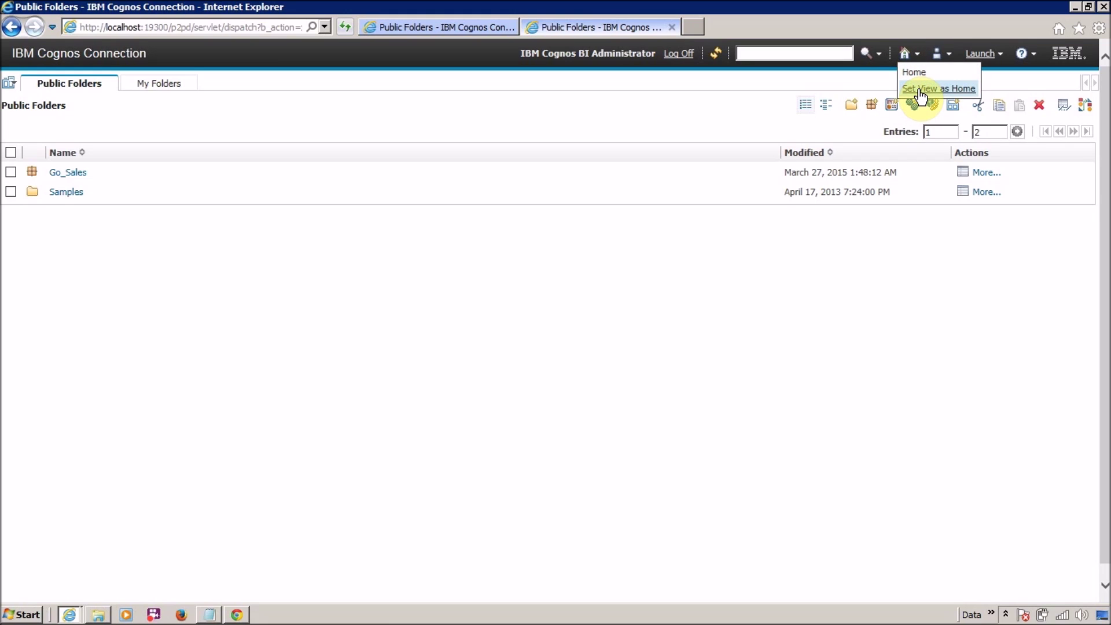
click(919, 90)
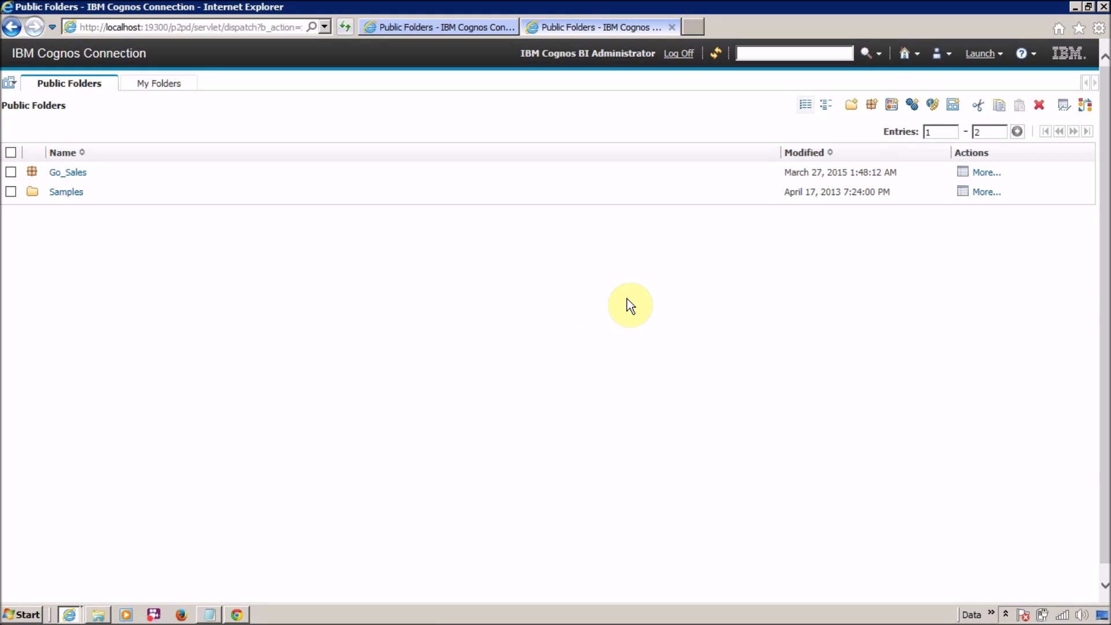
Check the My Area options, then show the Launch menu with Cognos Workspace and Report Studio
click(941, 53)
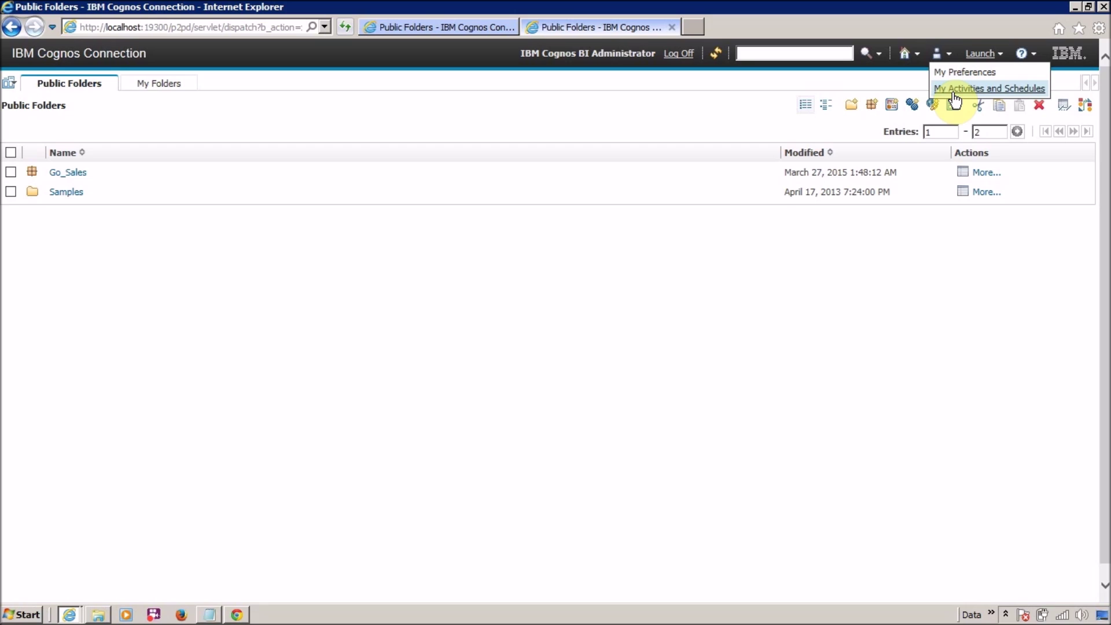
click(796, 419)
click(999, 55)
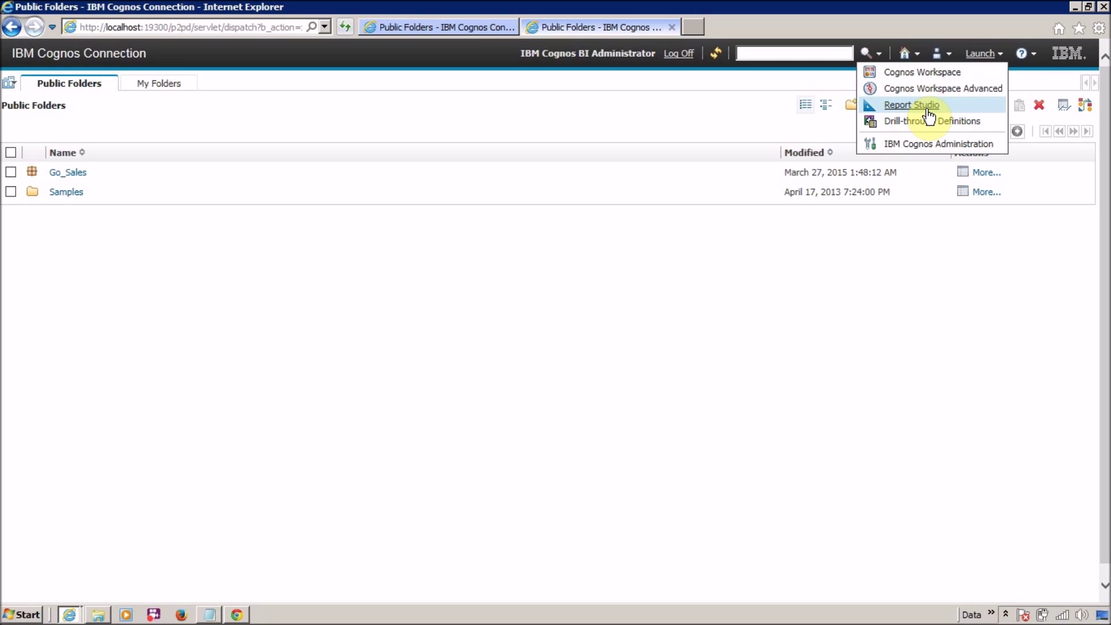
click(1035, 56)
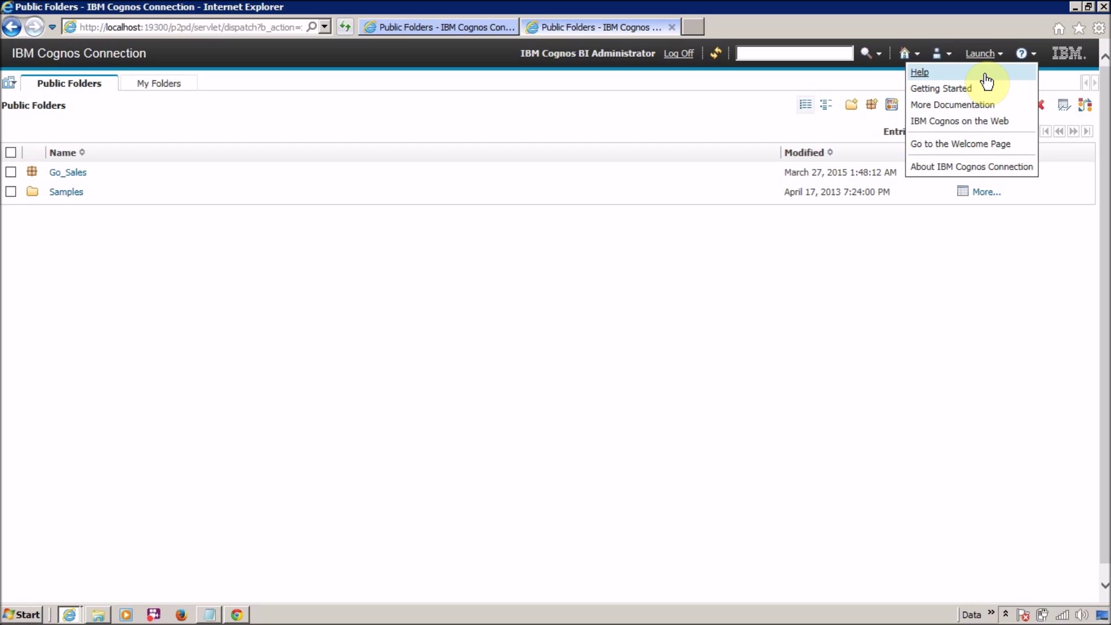
click(889, 415)
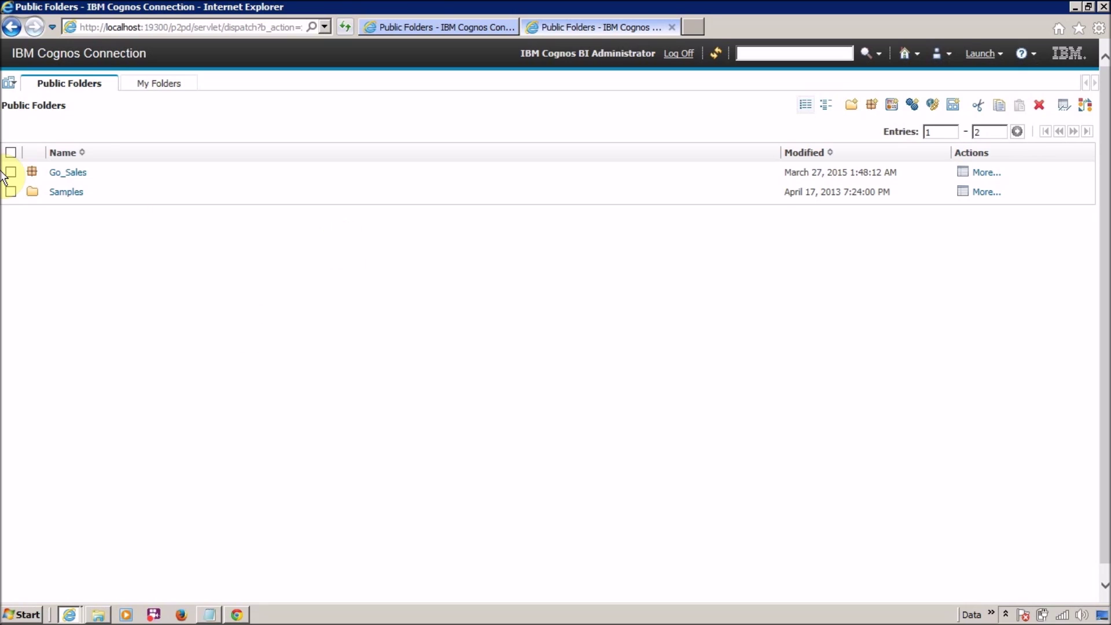
click(137, 84)
click(70, 81)
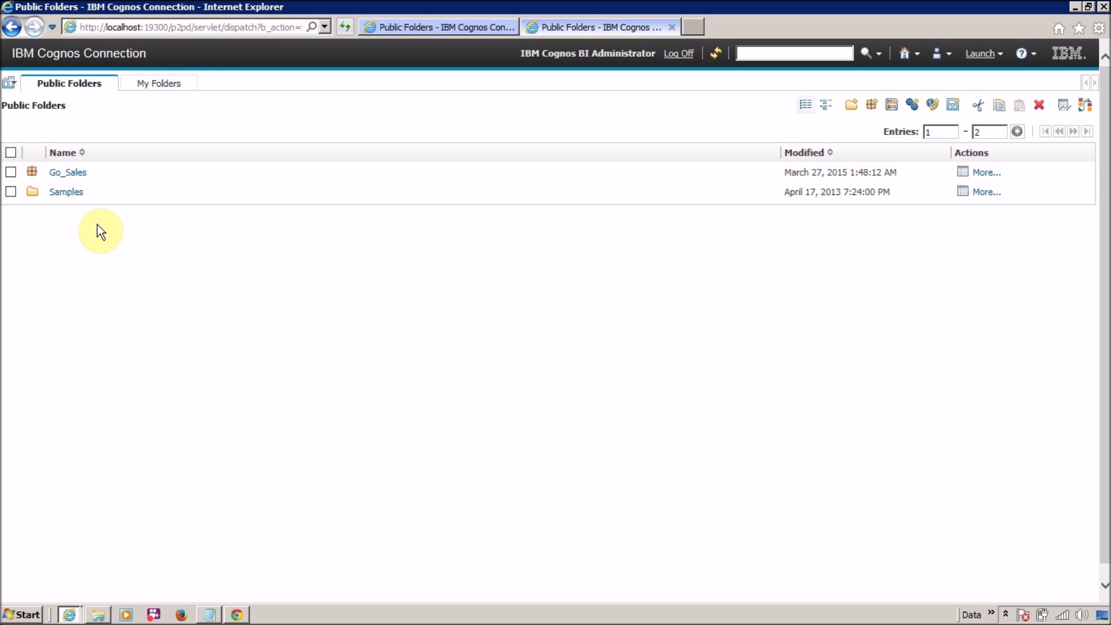
click(151, 87)
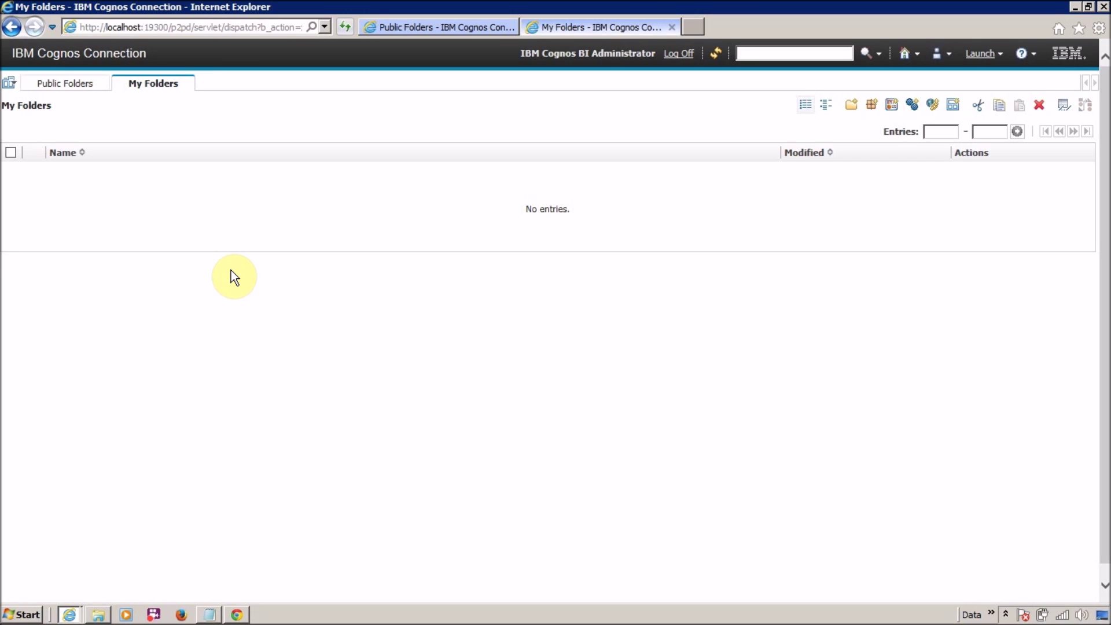
Return to the Public Folders tab and show the tab management options
click(64, 84)
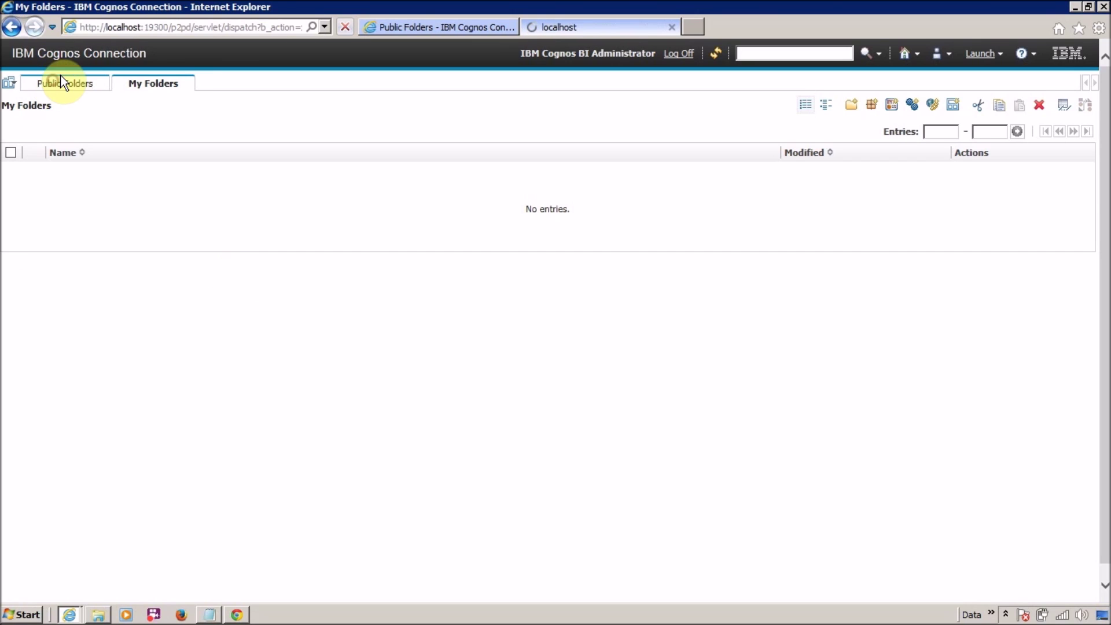
click(11, 82)
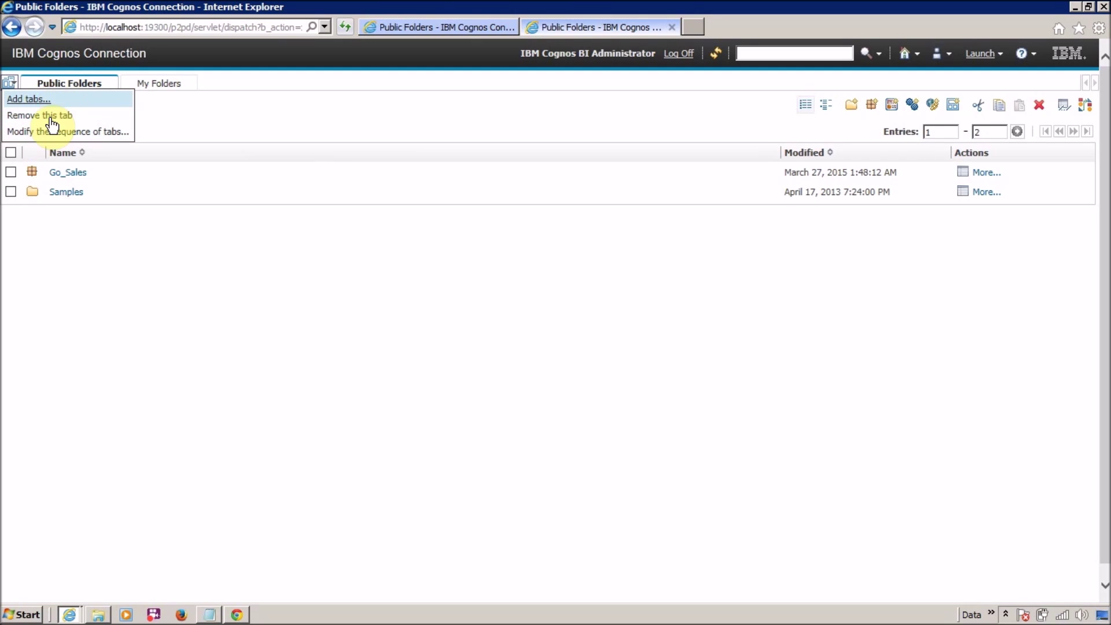
Move My Folders above Public Folders in the tab sequence, confirm, and switch to My Folders
click(83, 133)
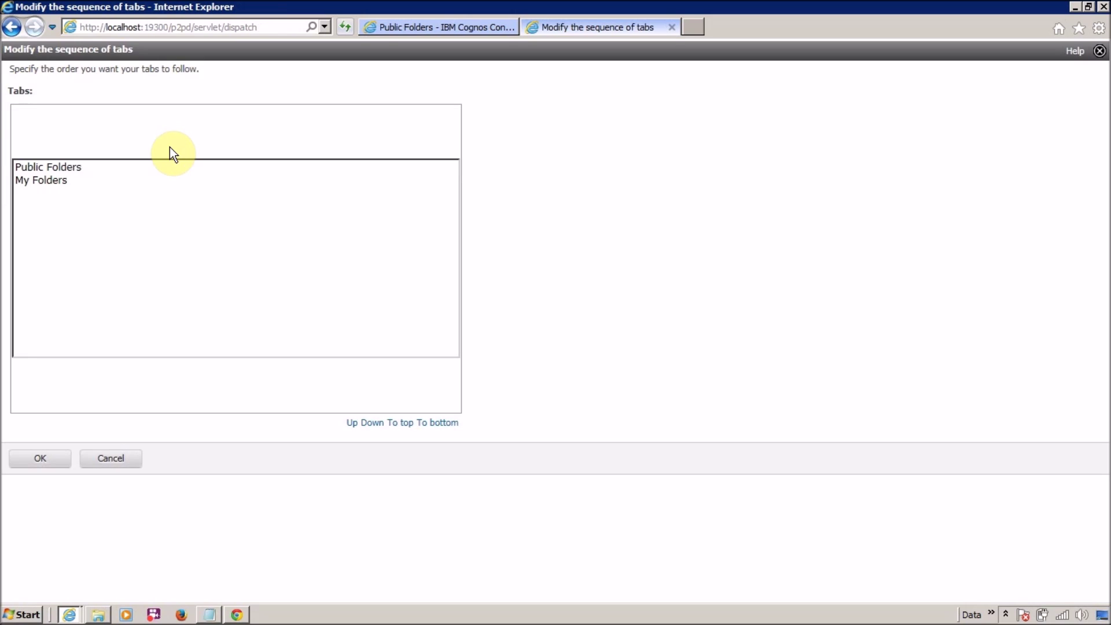
click(65, 184)
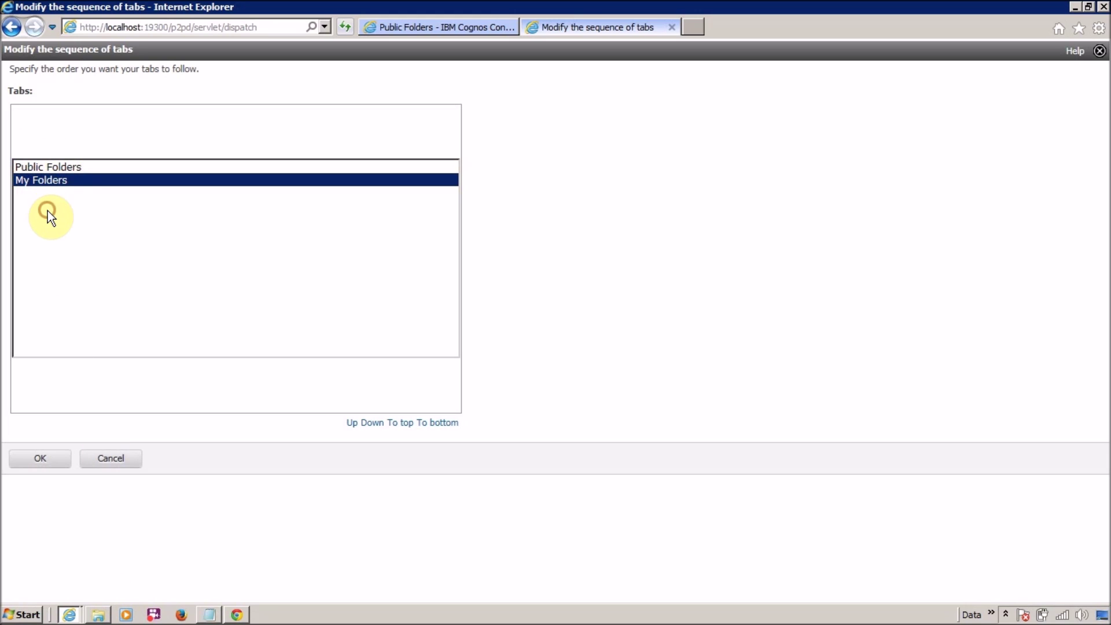
click(354, 423)
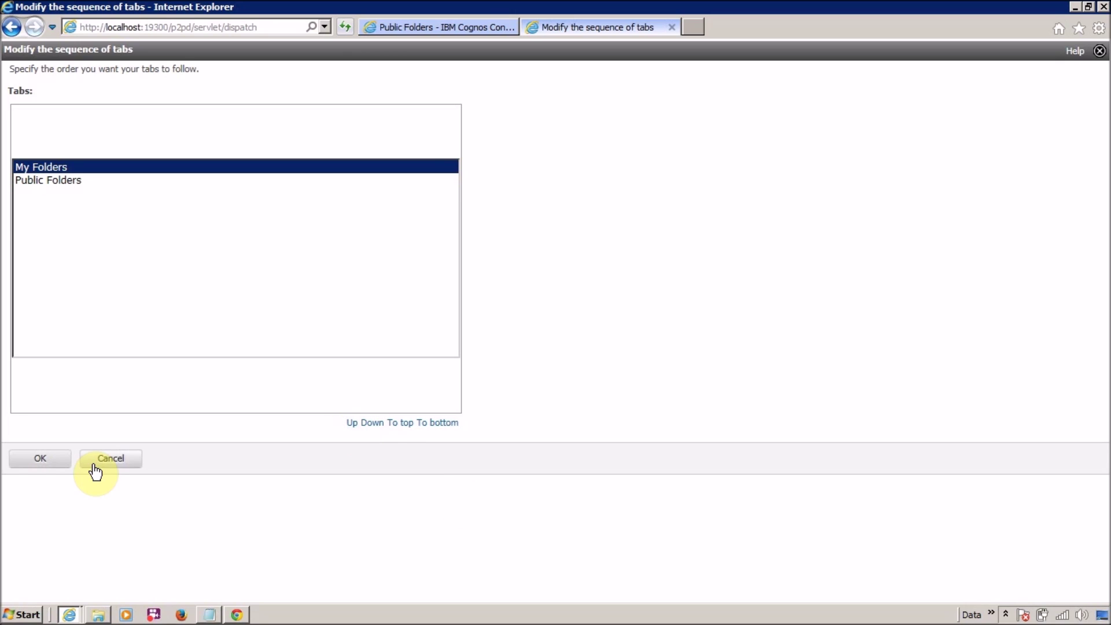
click(47, 460)
right_click(47, 460)
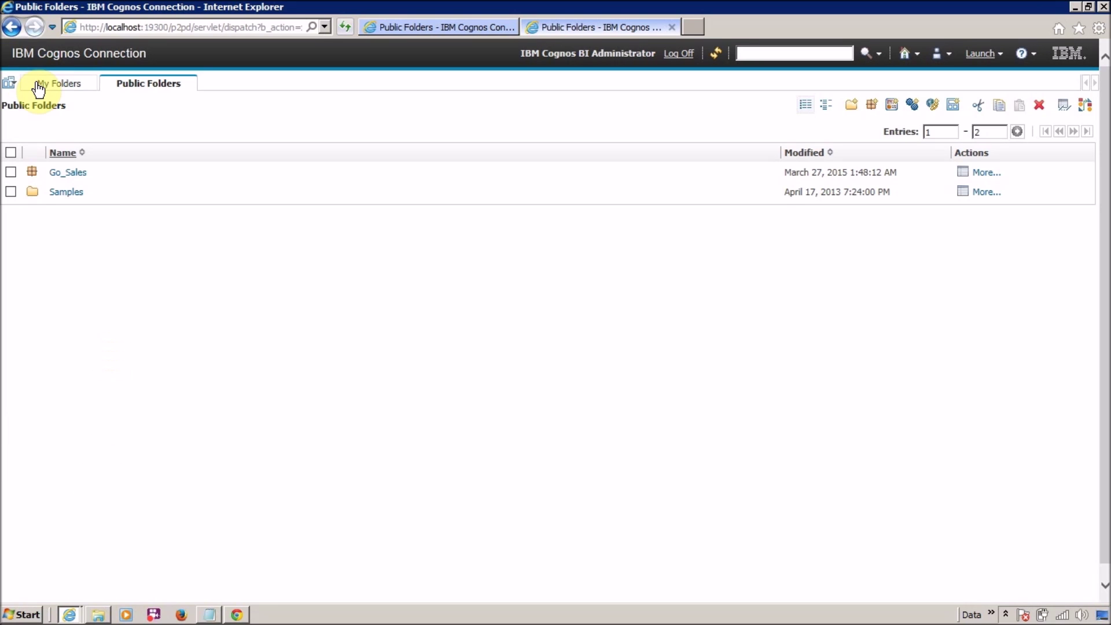
click(54, 84)
click(129, 89)
click(68, 191)
click(56, 172)
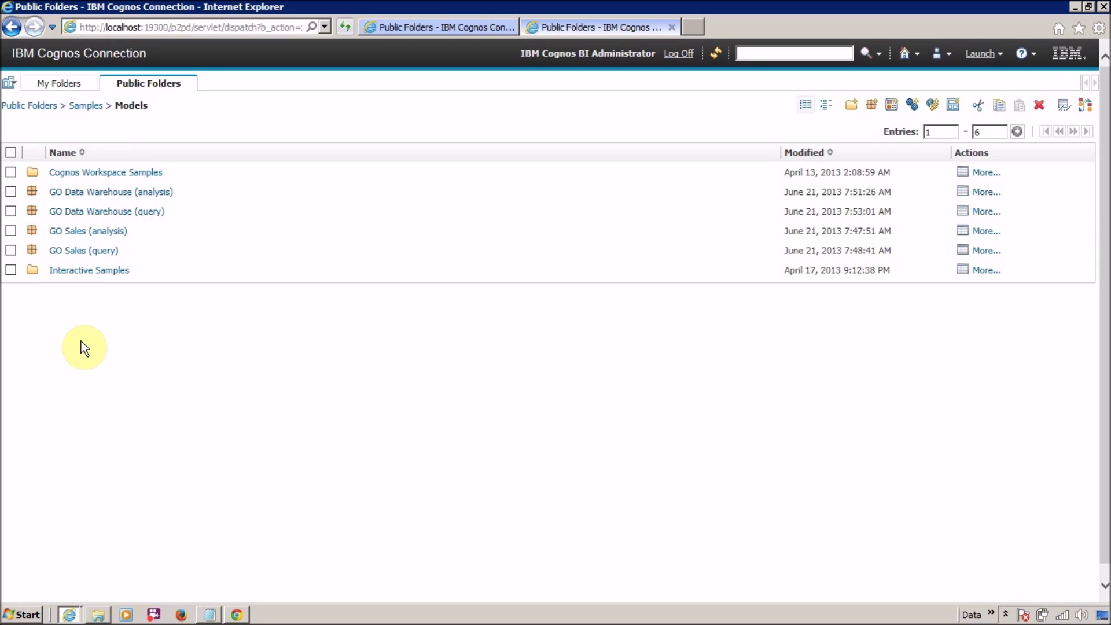
click(827, 107)
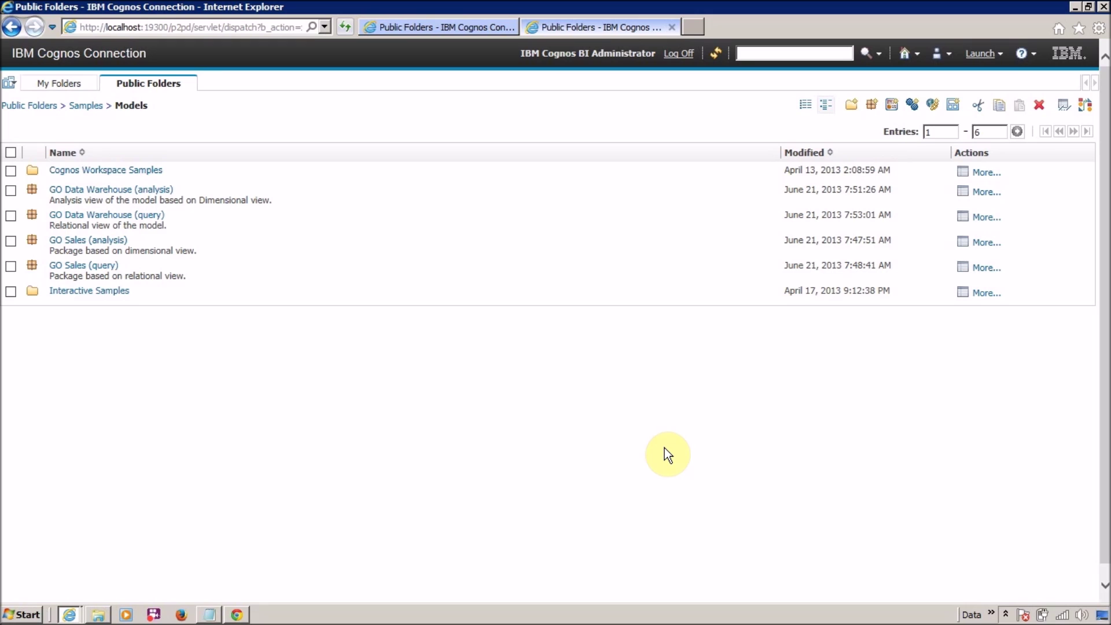
click(805, 104)
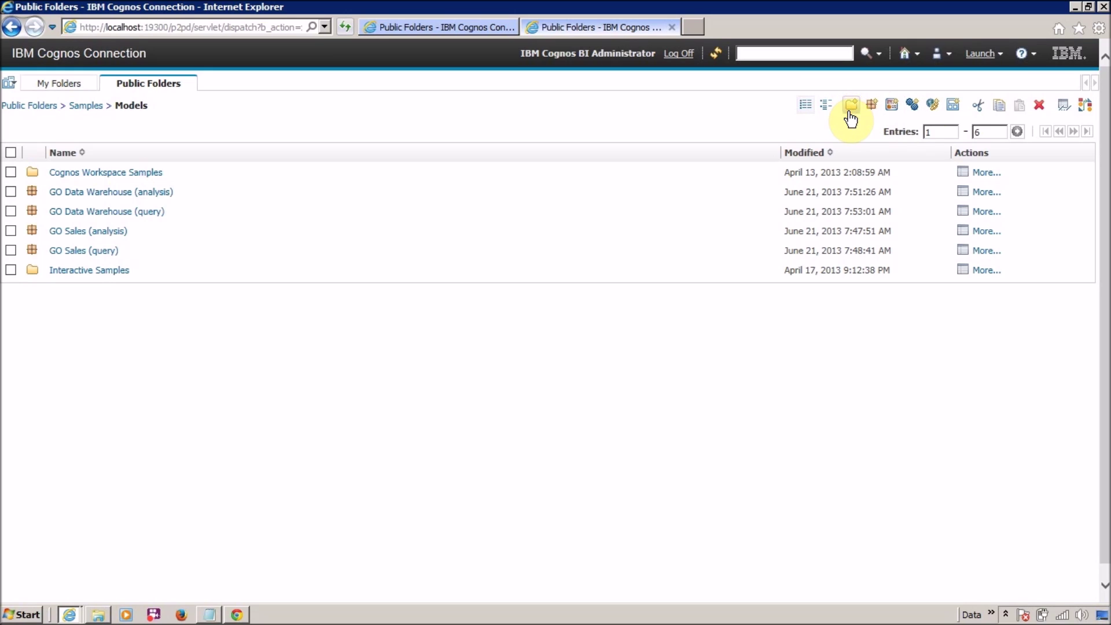
click(827, 105)
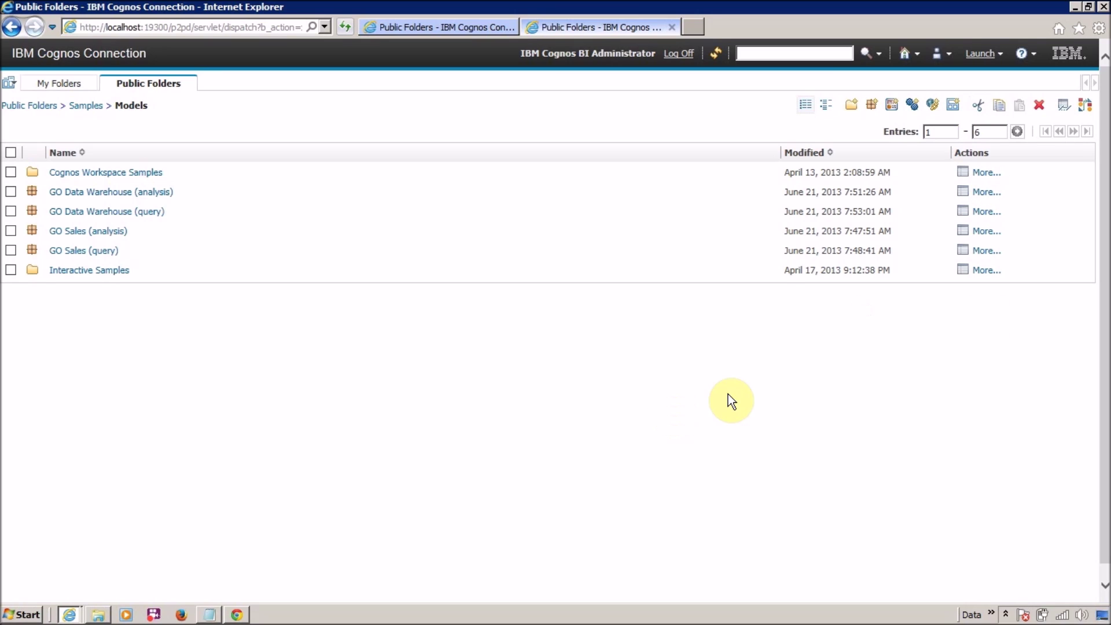
click(26, 105)
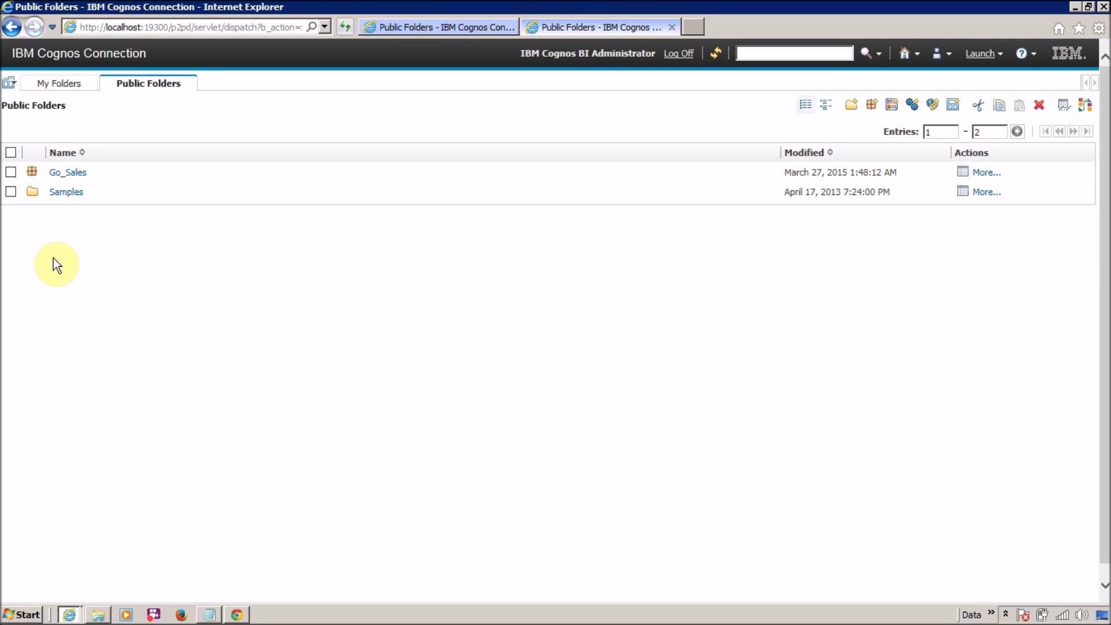
click(70, 177)
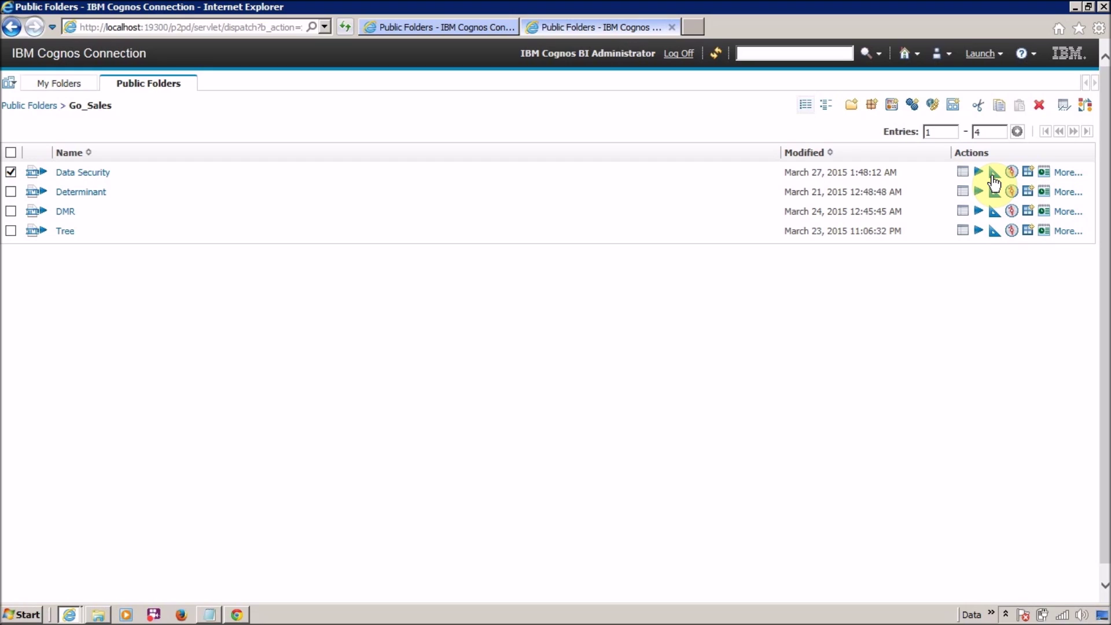
Clear the Data Security checkbox in Go_Sales and run the Data Security report
click(11, 172)
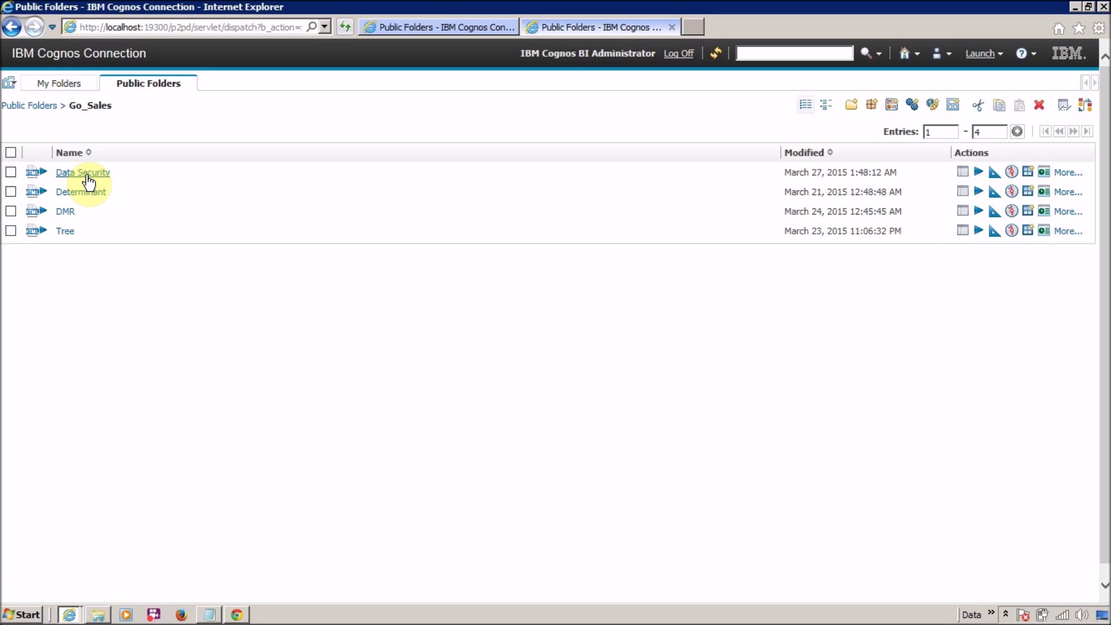
click(86, 175)
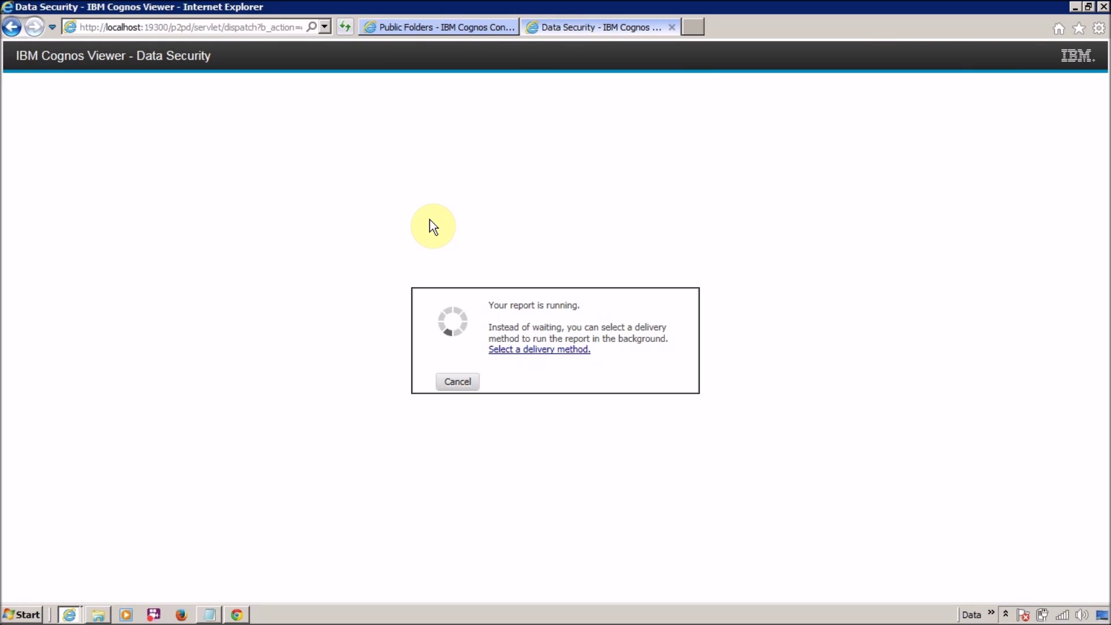
Review the Net Profit by Country table, then return to the Go_Sales folder
click(545, 303)
drag(545, 303, 496, 290)
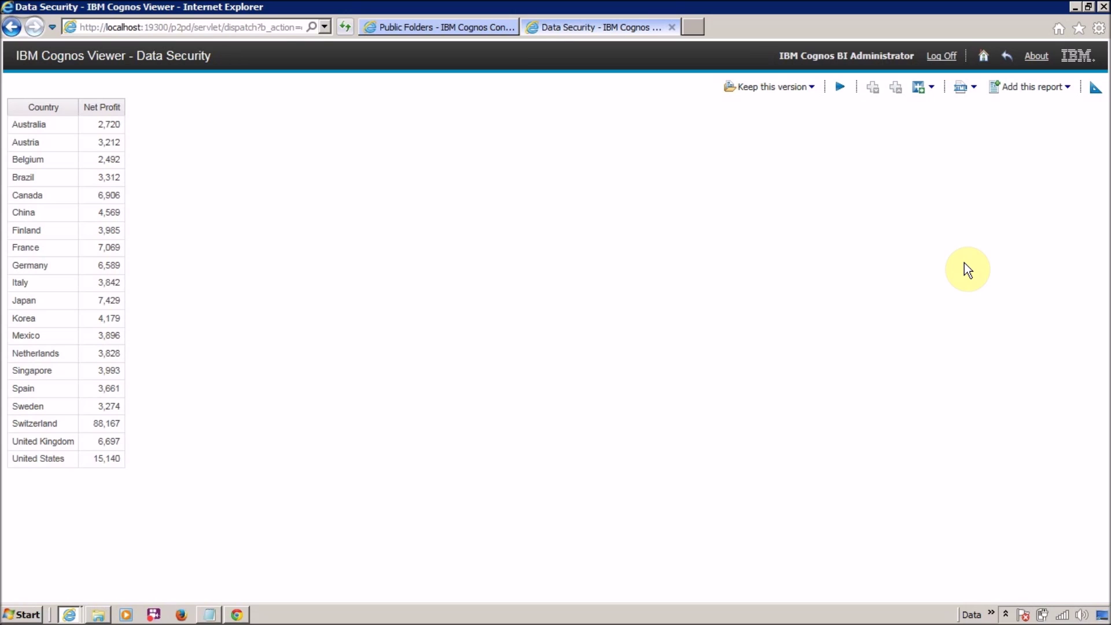
click(1006, 55)
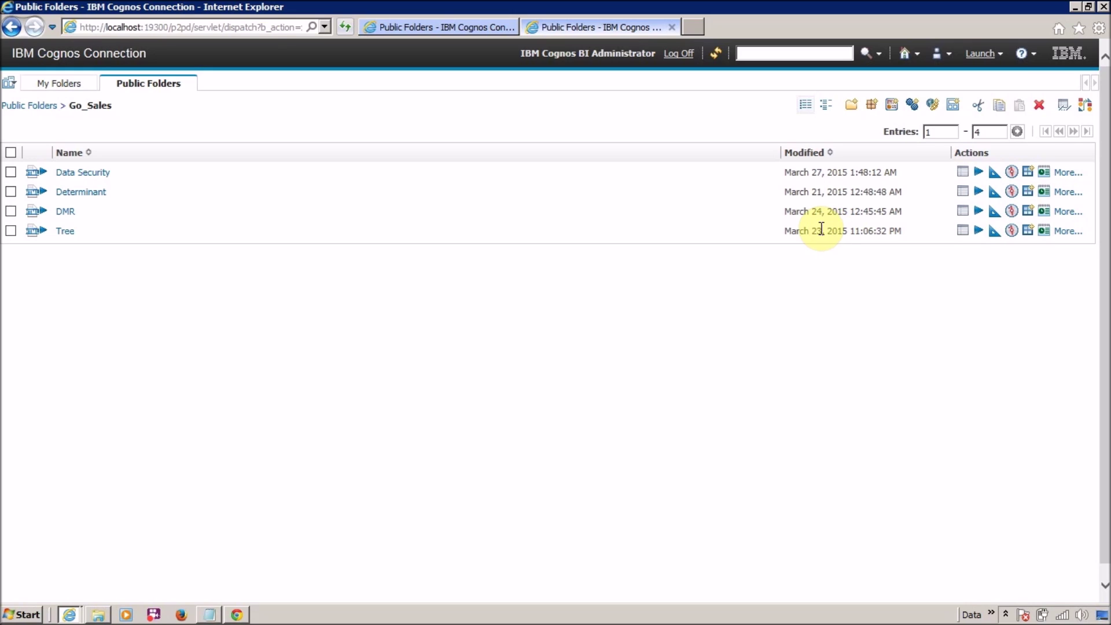
Run the Data Security report with PDF chosen as the output format
click(978, 173)
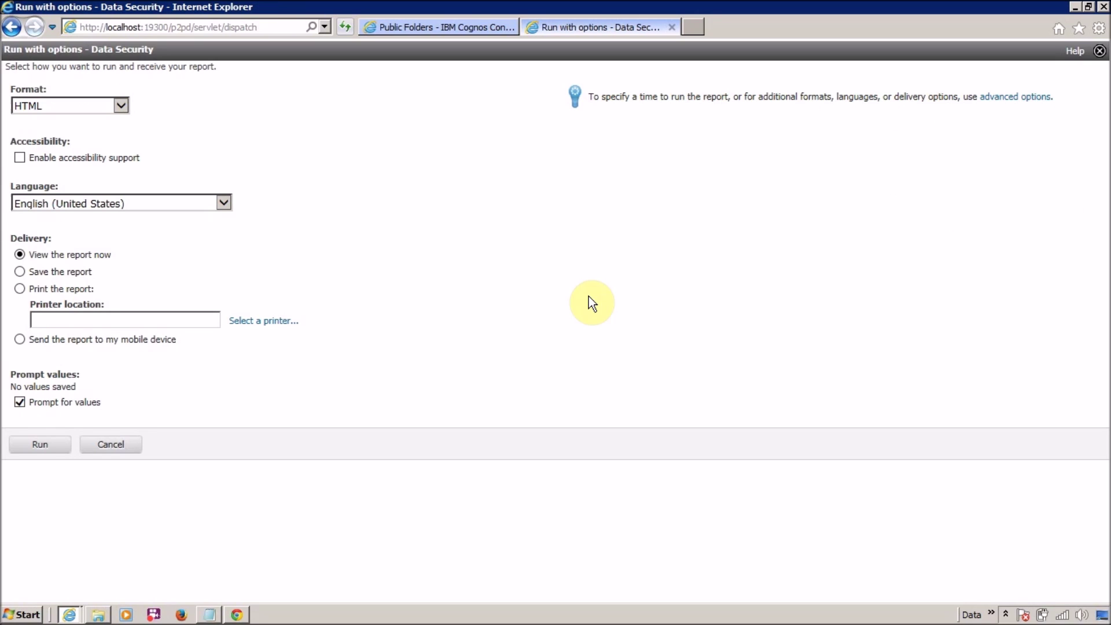
click(48, 106)
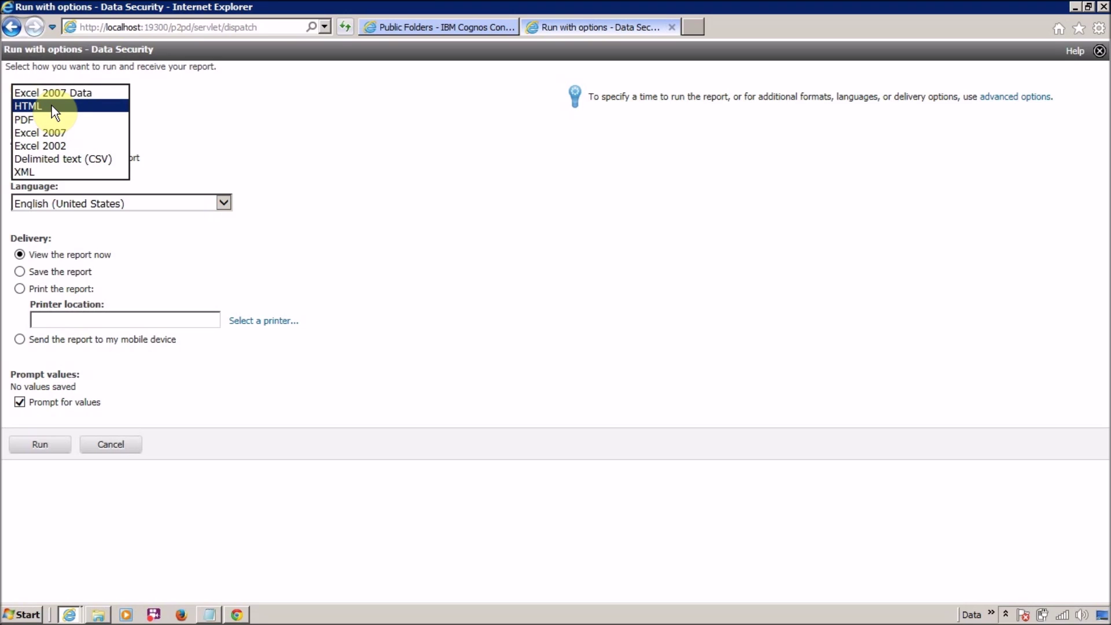
click(51, 118)
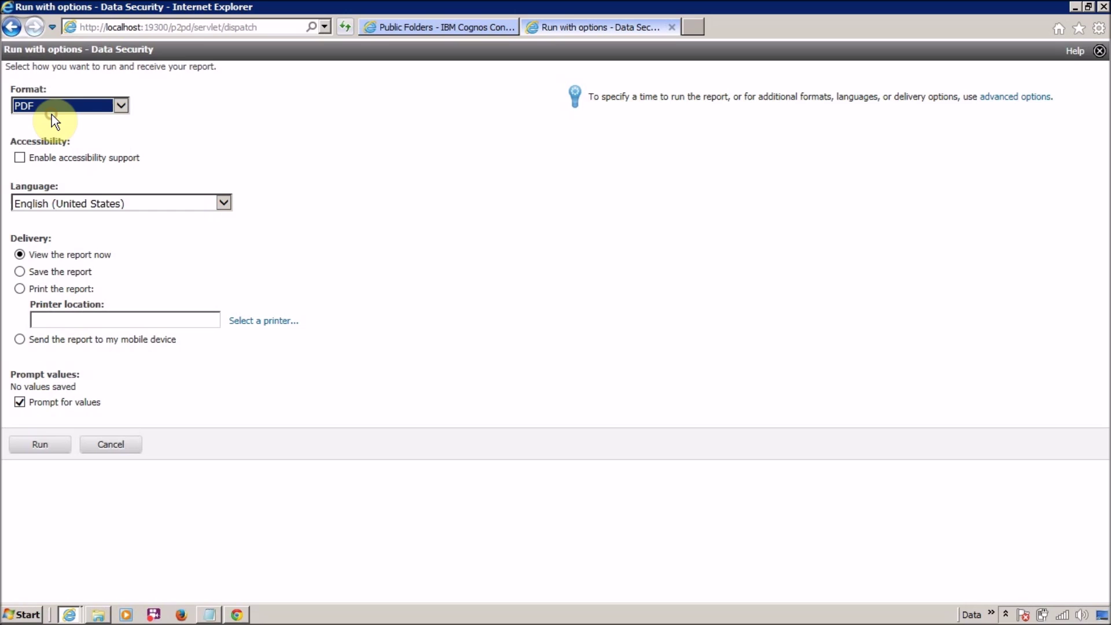
click(33, 445)
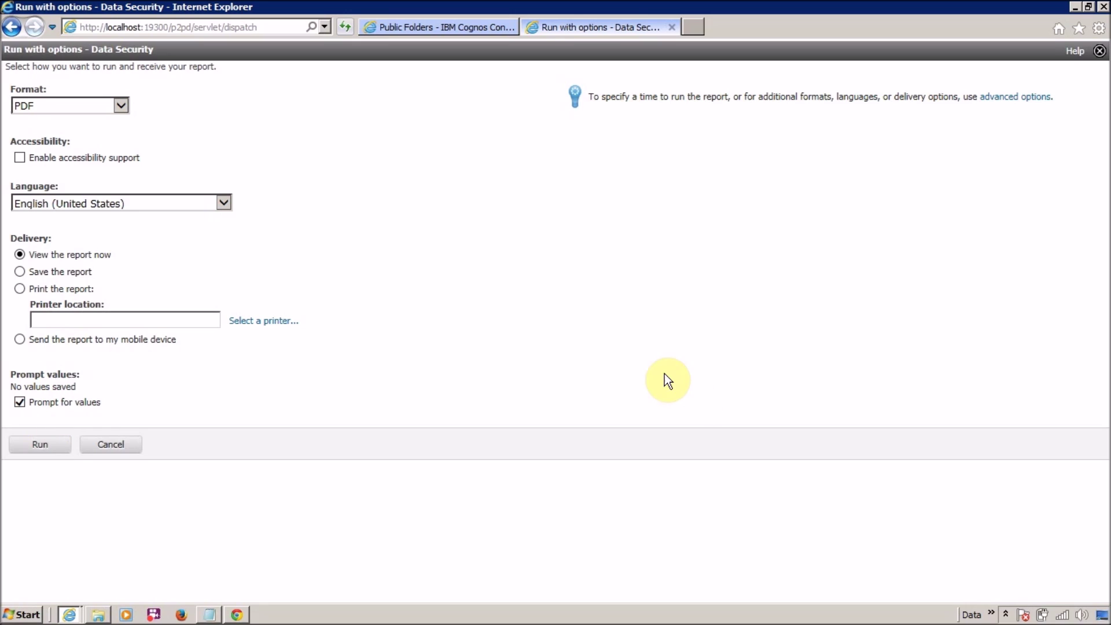
click(39, 445)
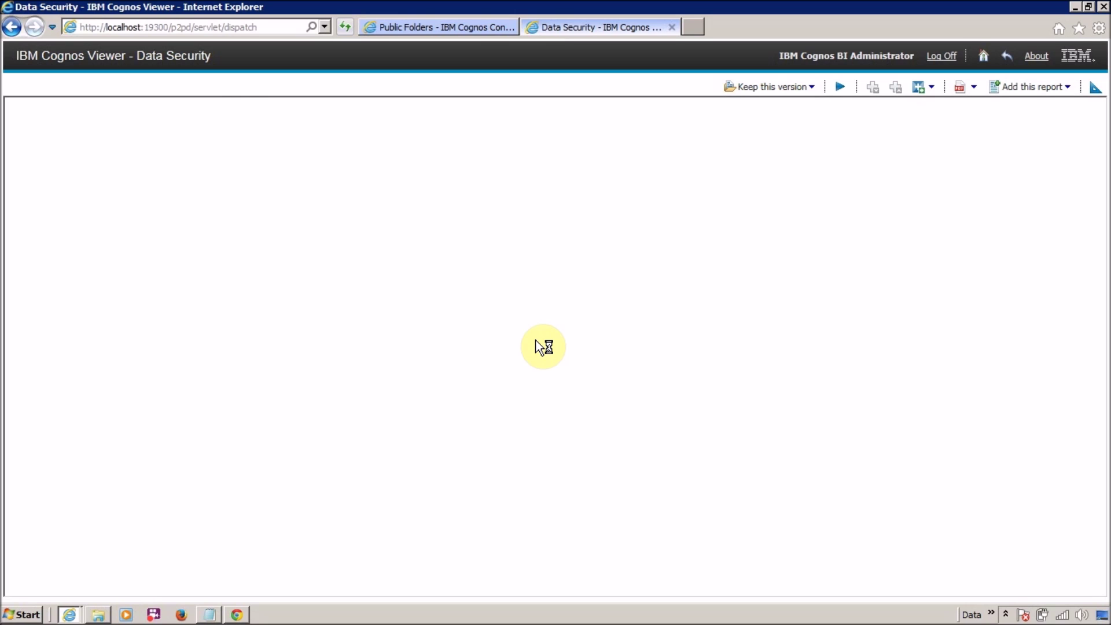
Scroll the PDF report, return to Go_Sales, and tick the Data Security checkbox
scroll(534, 346, down, 10)
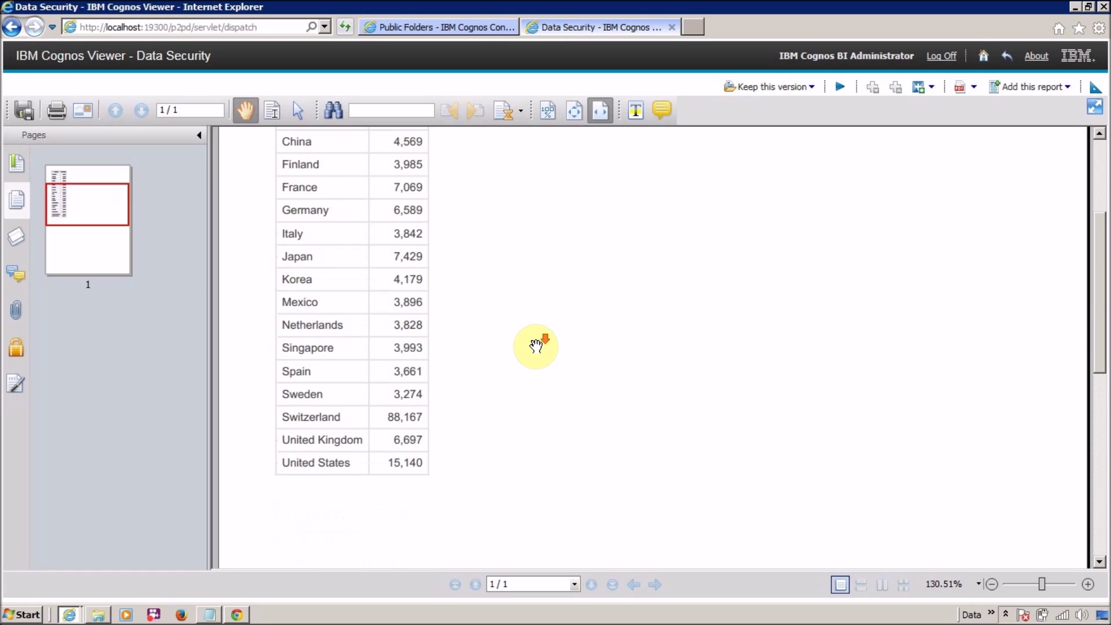
scroll(536, 346, up, 3)
scroll(535, 346, up, 7)
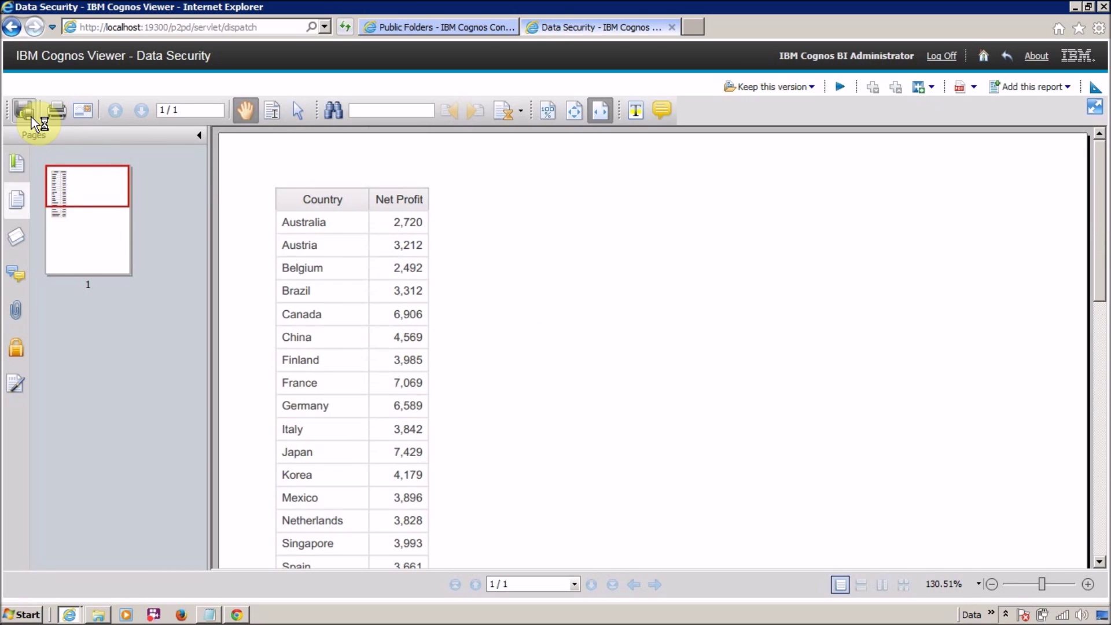
click(1005, 58)
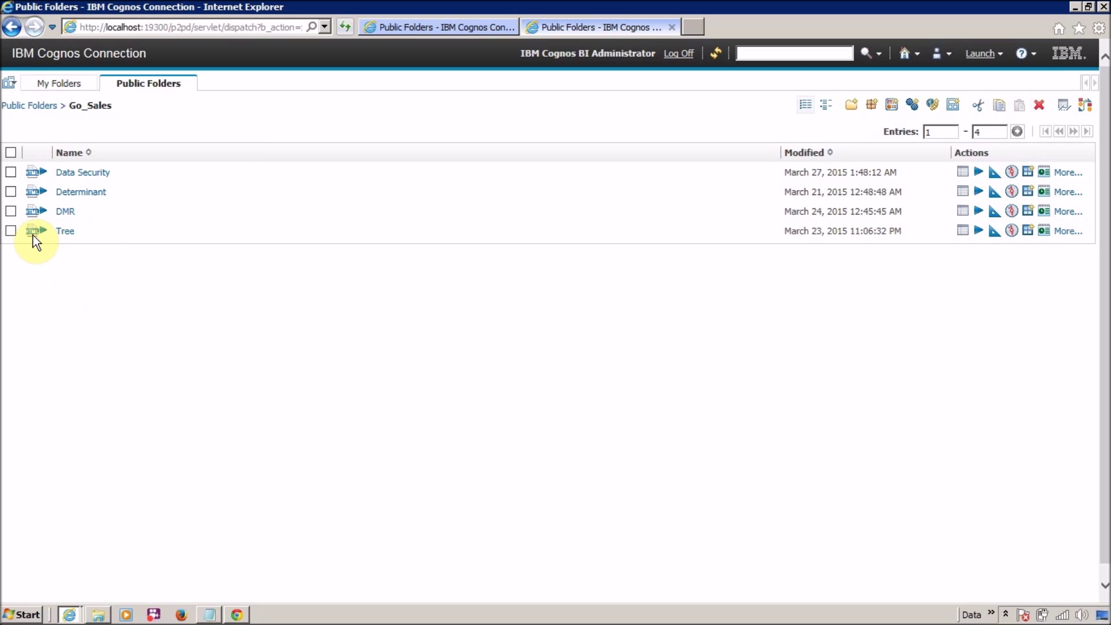
click(10, 173)
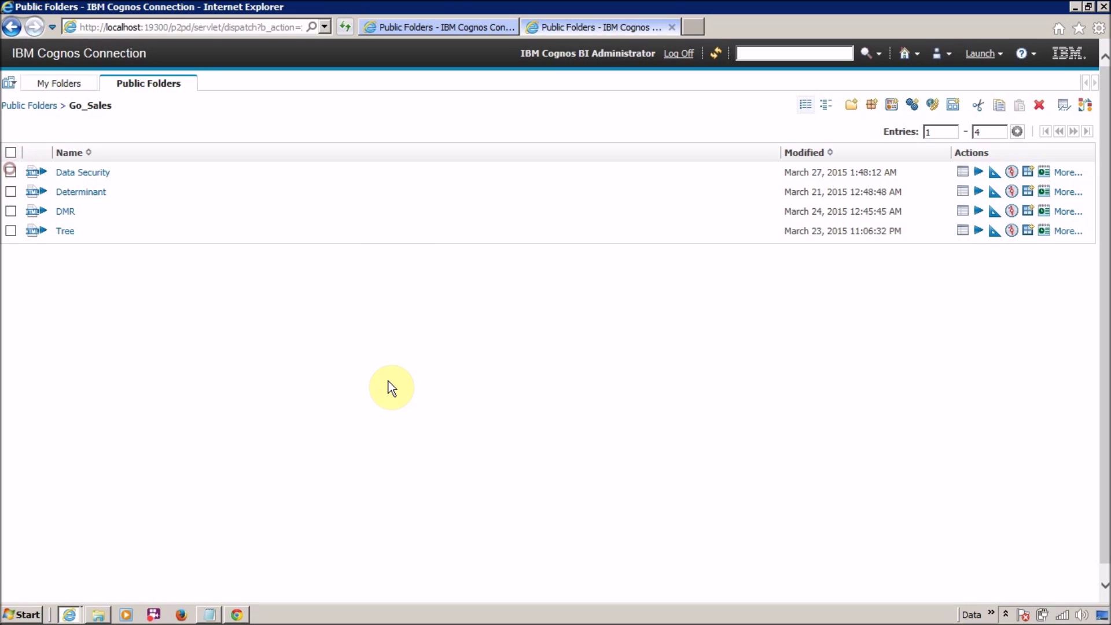
Go up from Go_Sales to the Public Folders root listing Go_Sales and Samples
click(7, 106)
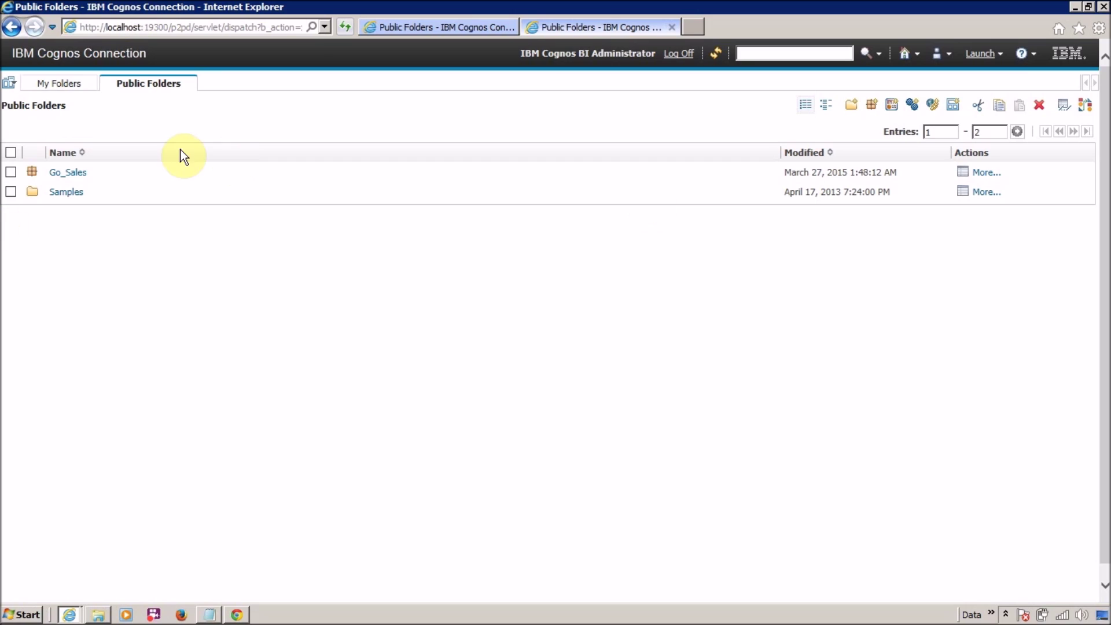
click(314, 298)
click(998, 55)
click(909, 104)
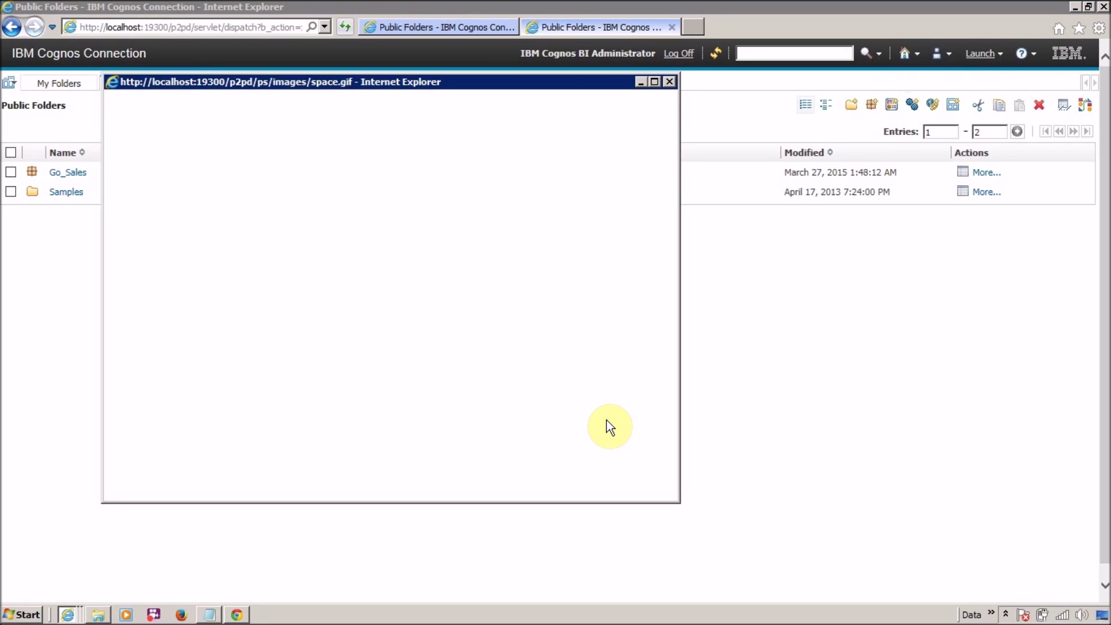
click(439, 79)
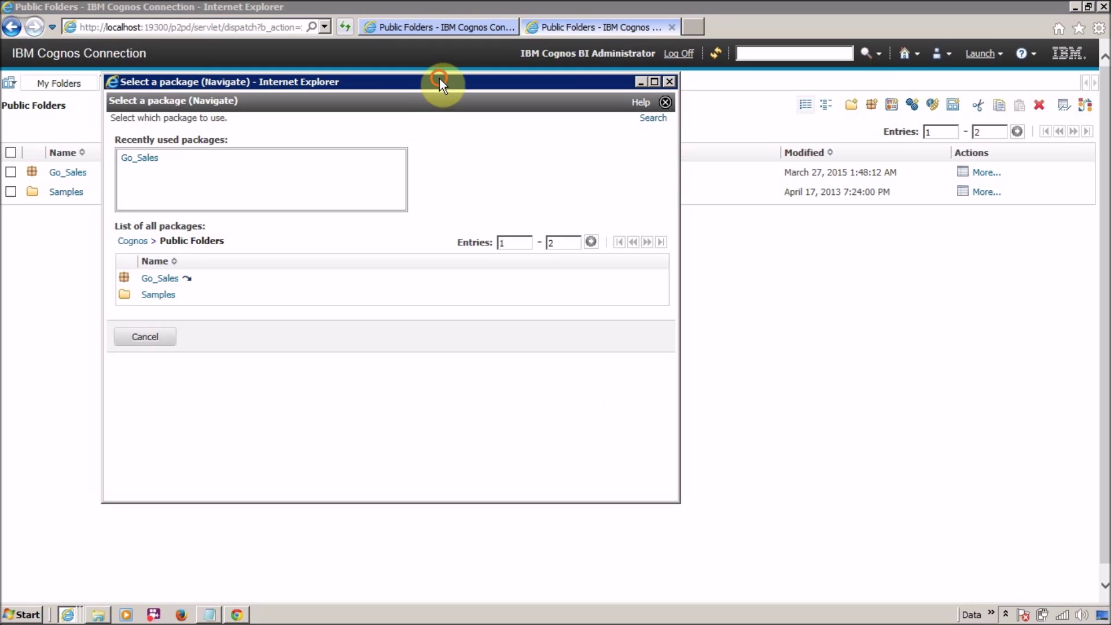
drag(564, 237, 569, 234)
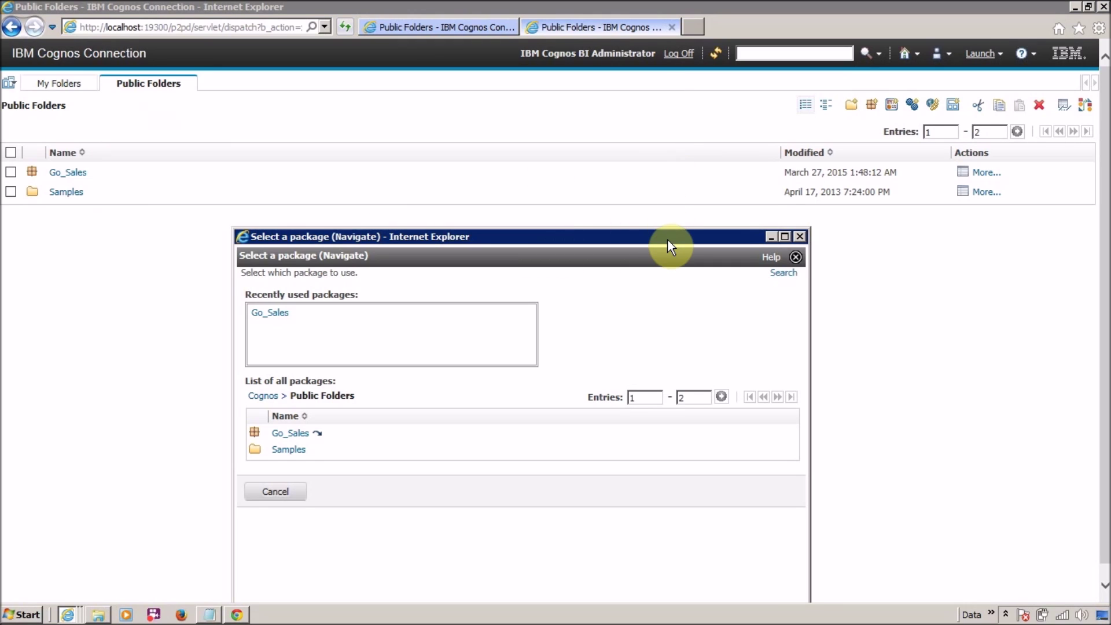
drag(652, 238, 618, 199)
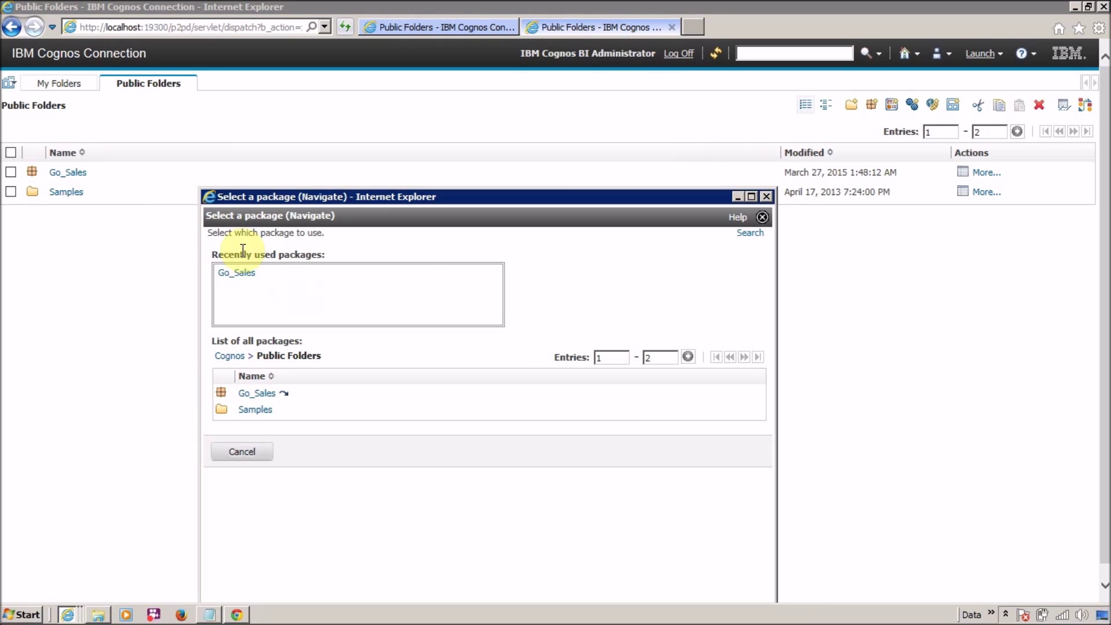
click(255, 411)
click(255, 393)
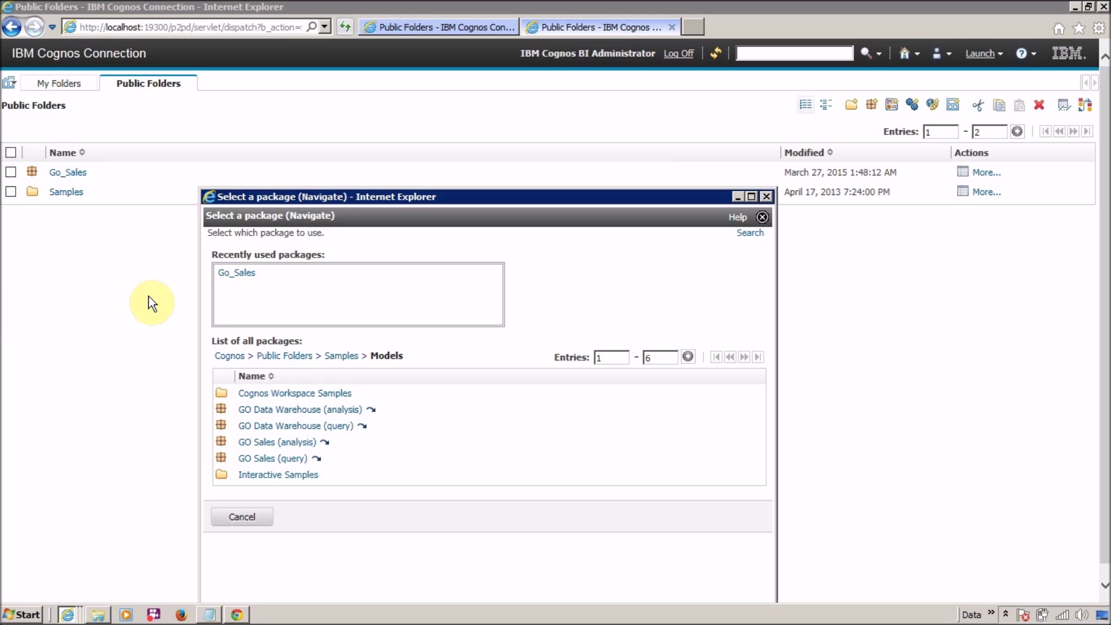
click(251, 514)
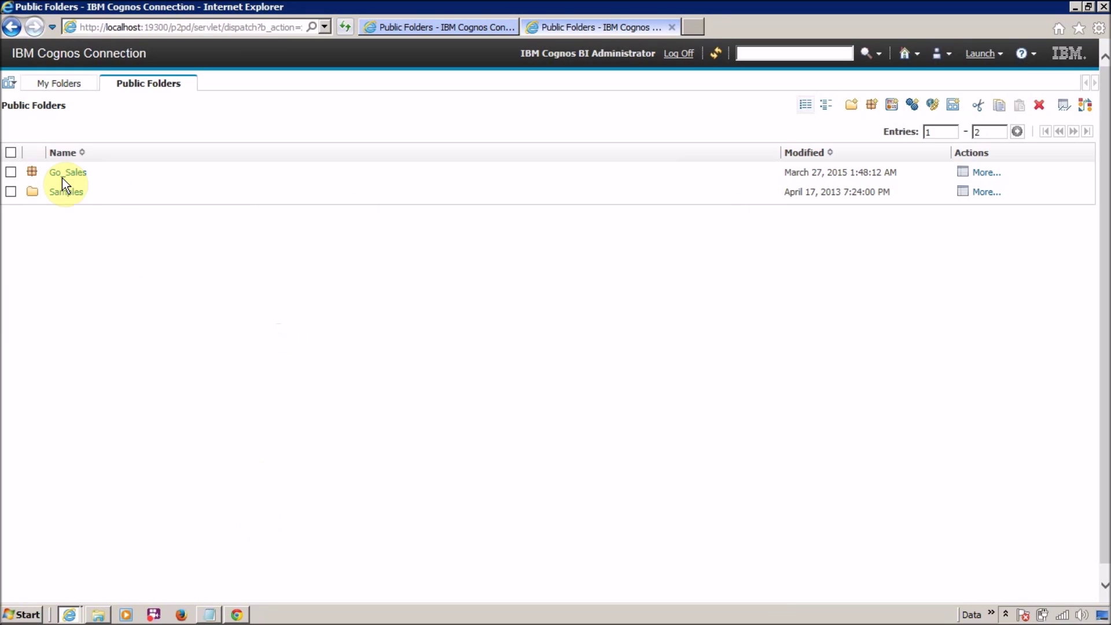
Browse to Samples > Models > GO Sales (query) and launch Report Studio from it
click(61, 193)
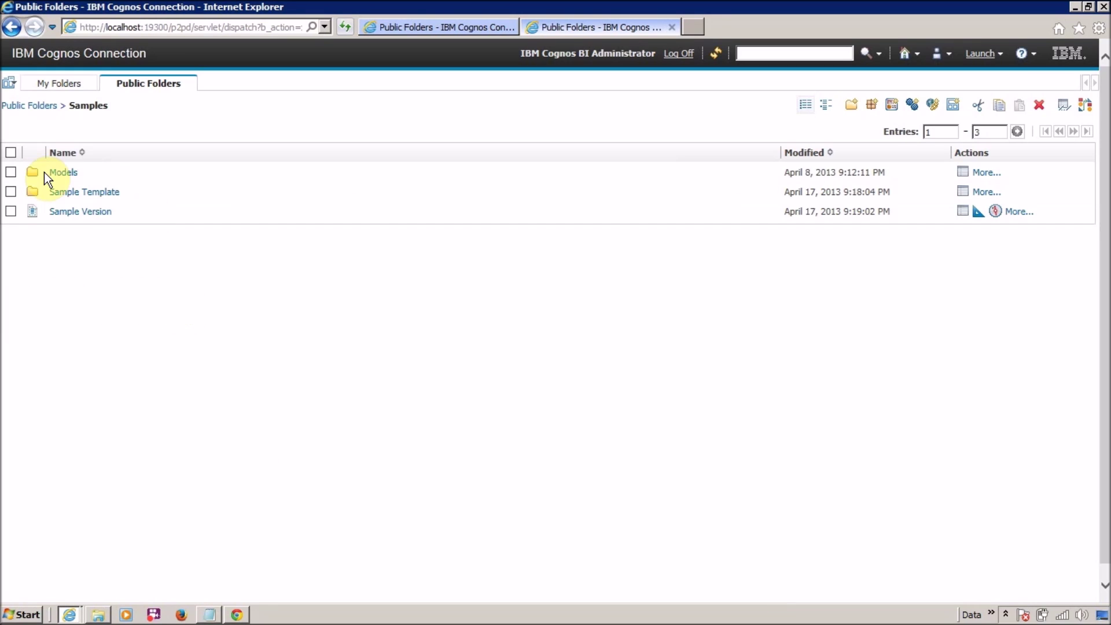
click(51, 173)
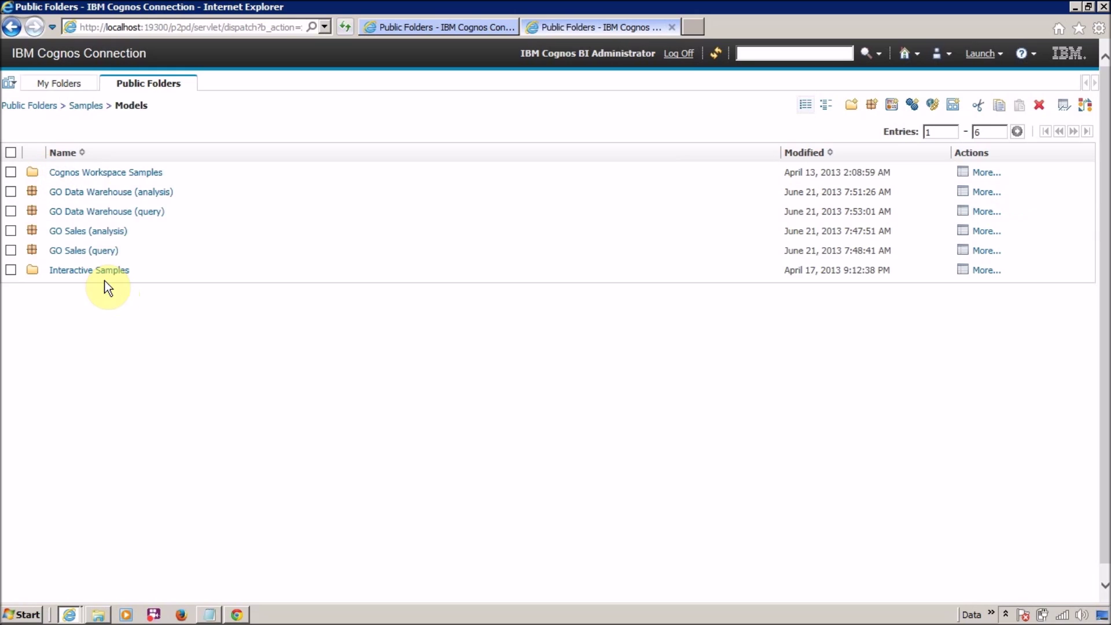
click(86, 250)
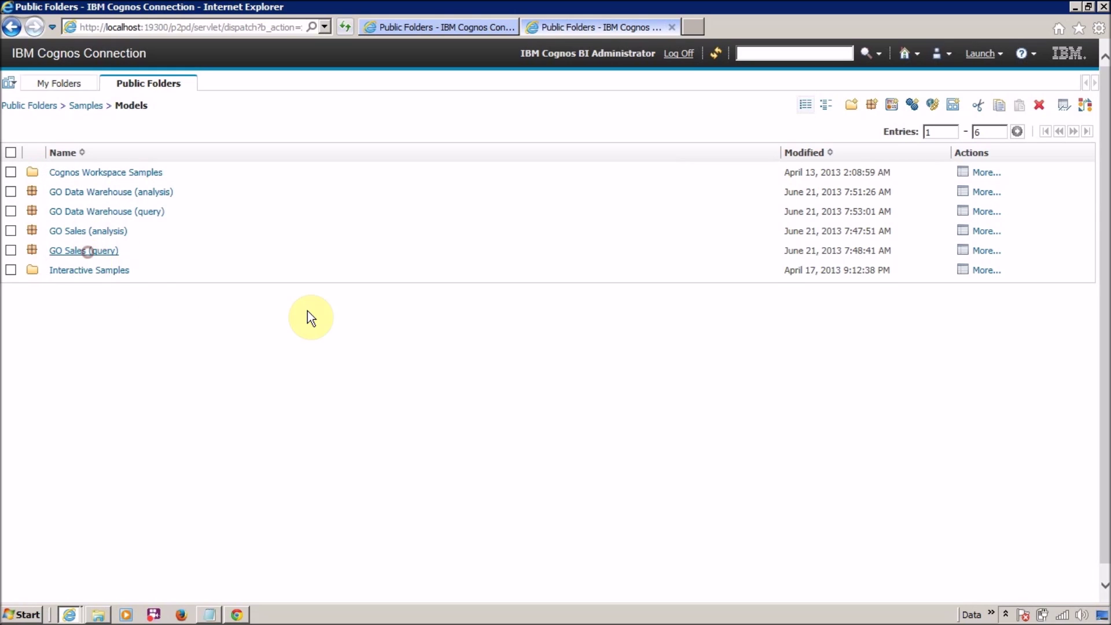
click(990, 55)
click(931, 107)
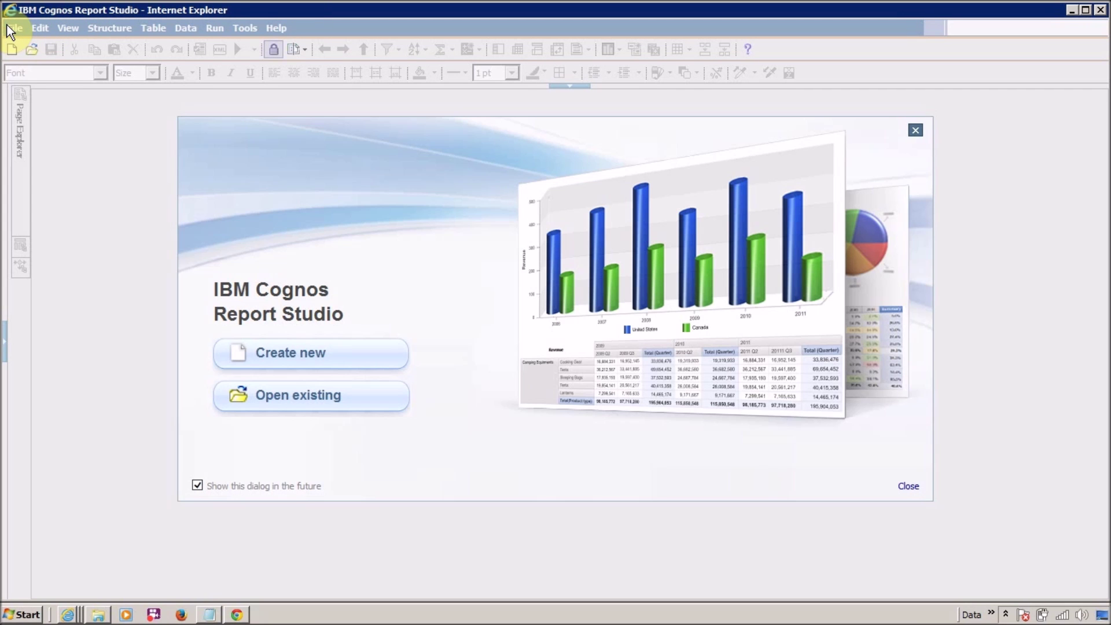
Create a new Blank report on GO Sales (query) and cancel the metadata loading
click(263, 354)
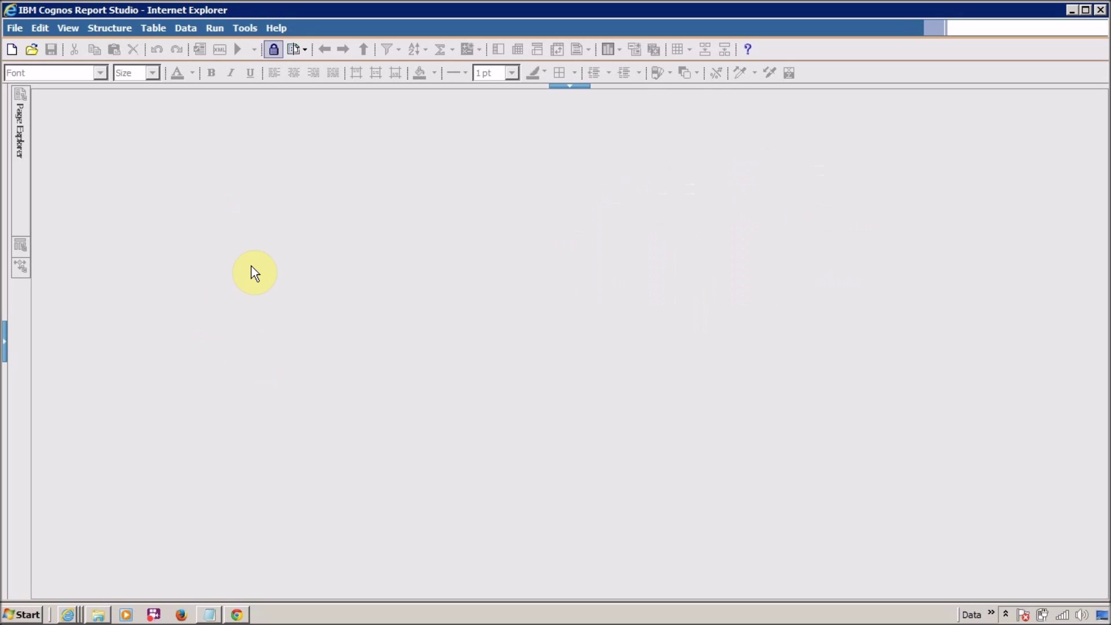
click(408, 258)
click(599, 422)
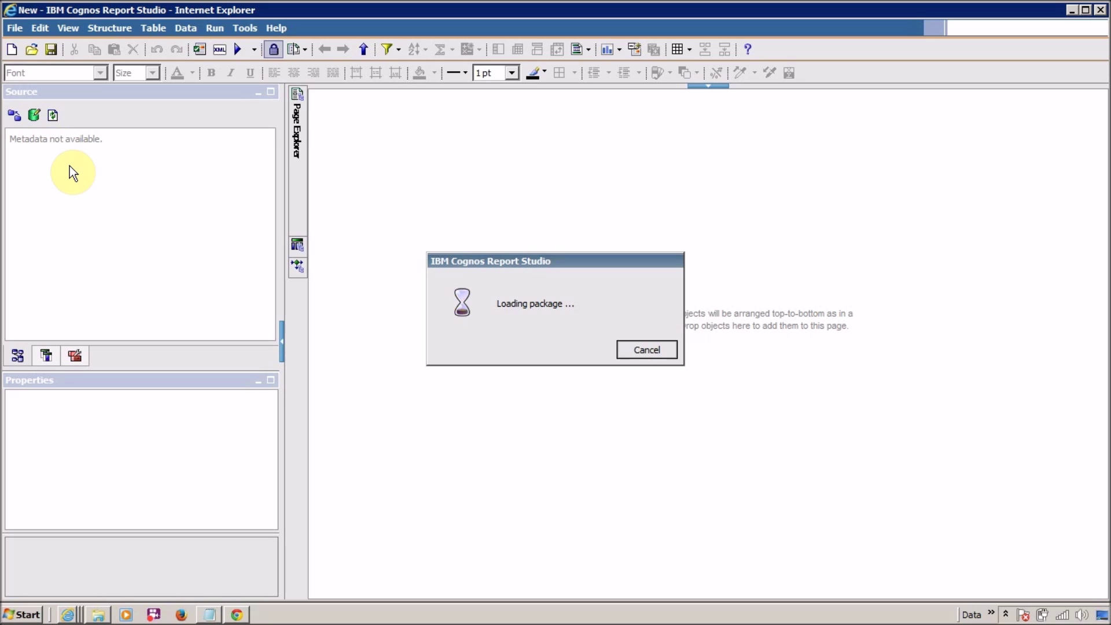
click(644, 348)
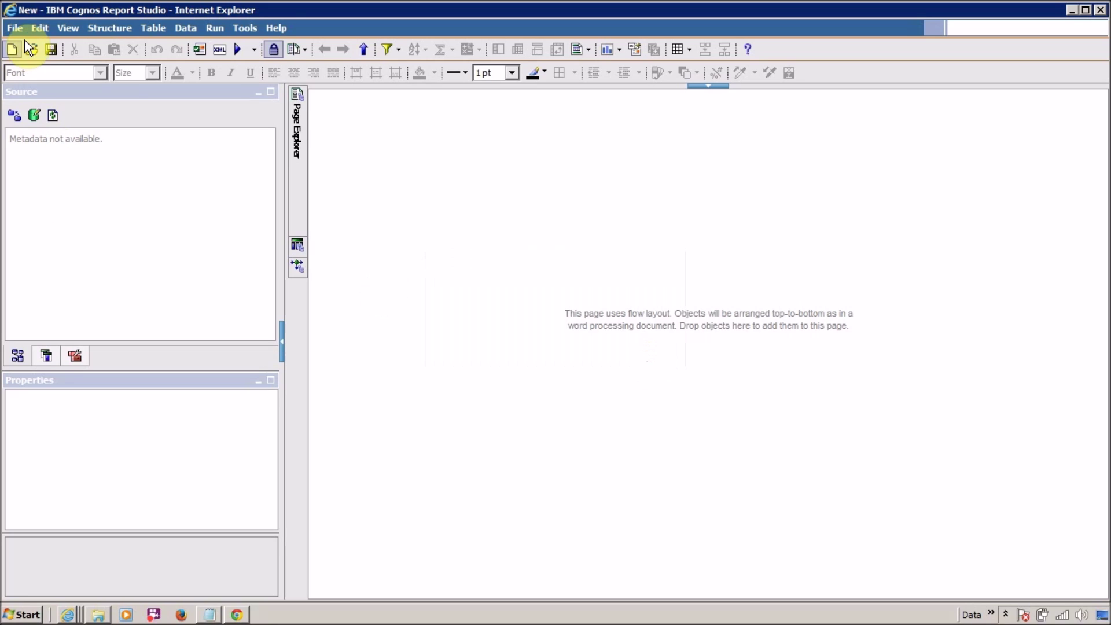
Review the report's package under File > Report Package without changes, then close Report Studio
click(14, 28)
mouse_move(33, 30)
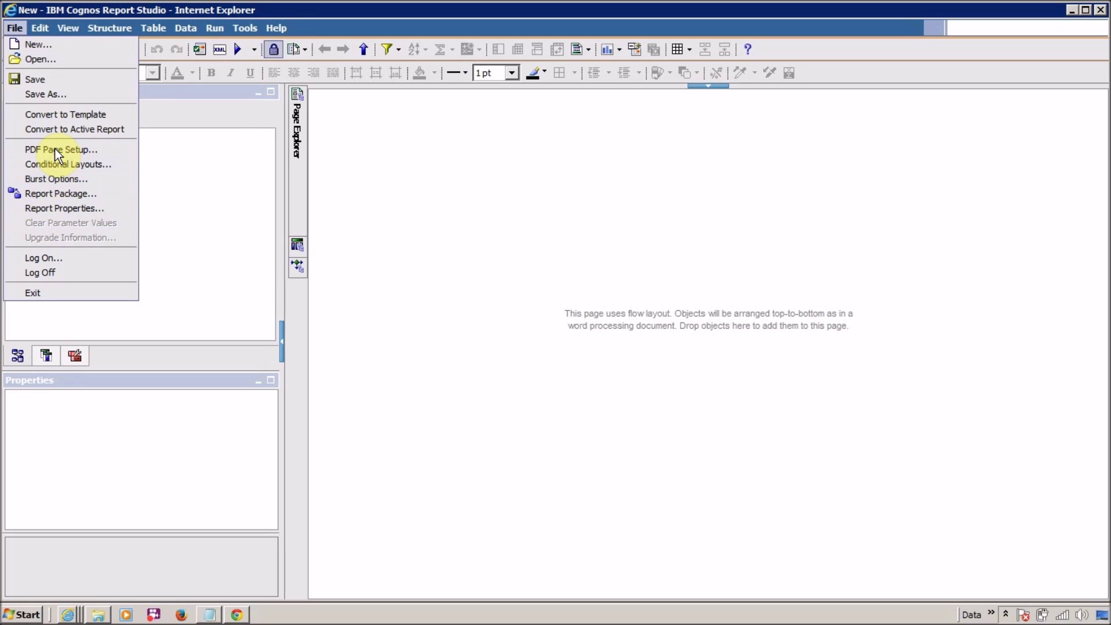
click(66, 197)
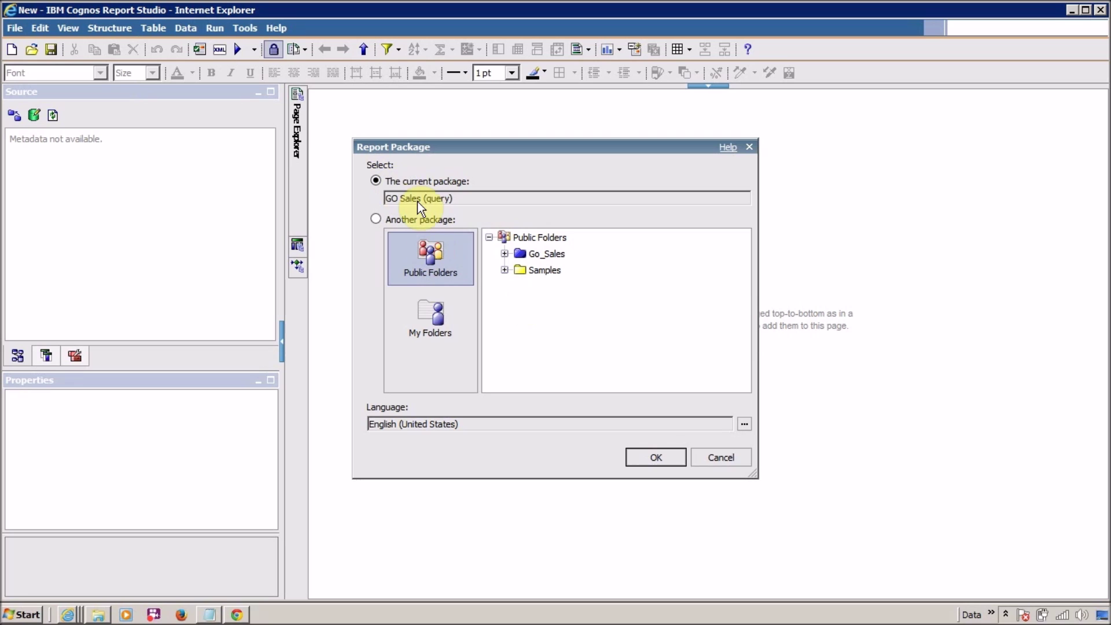
drag(400, 197, 473, 195)
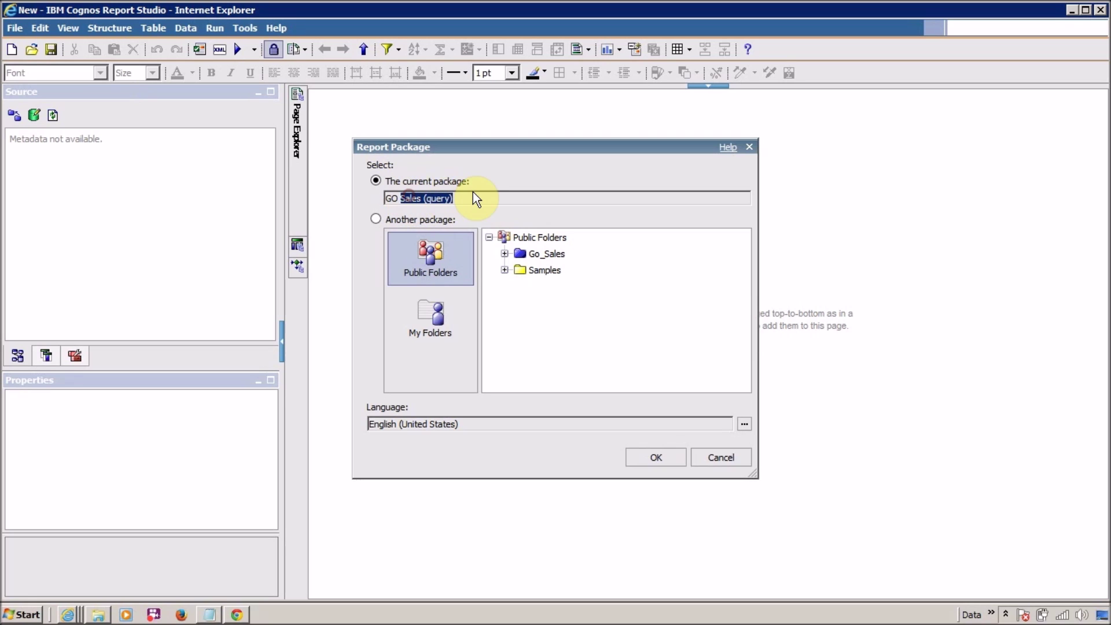
click(738, 457)
click(1100, 10)
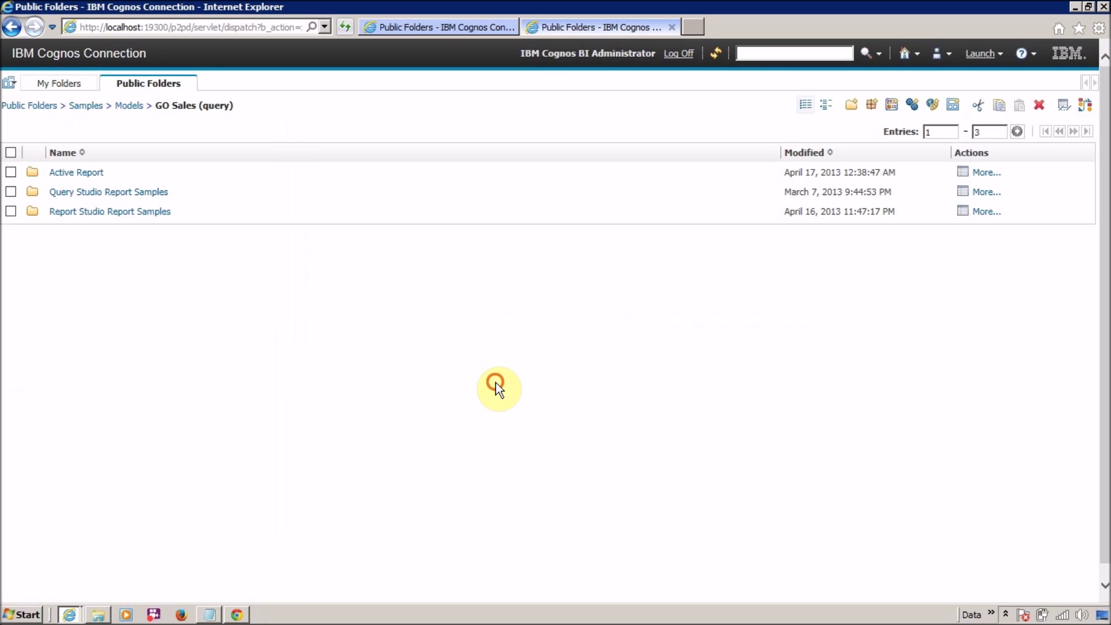